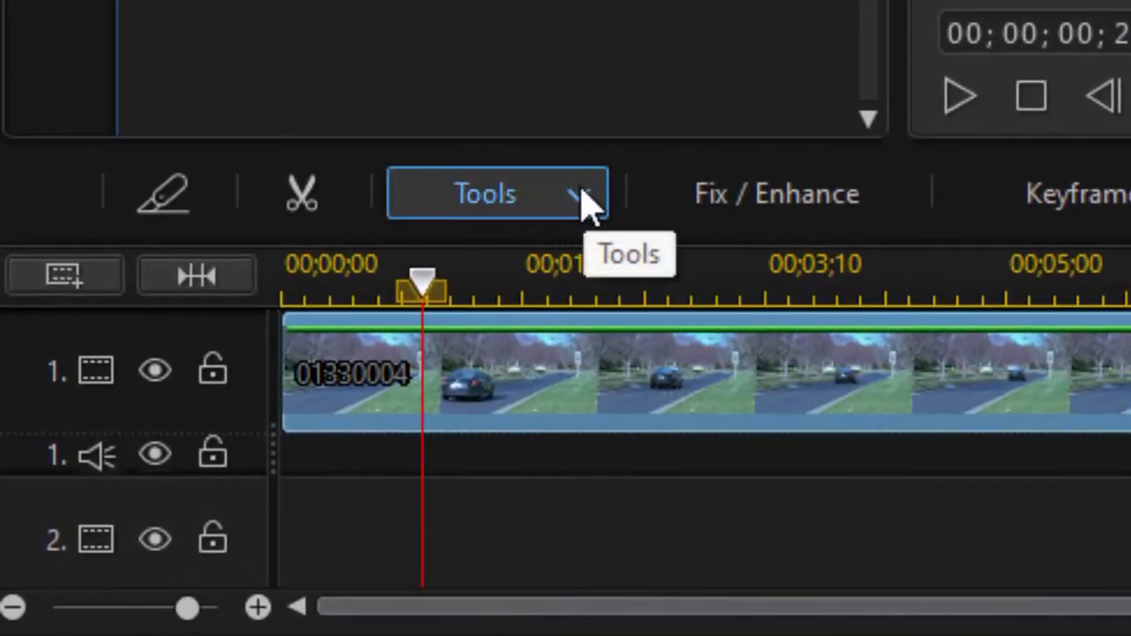
Open the clip in Motion Tracker and fit the tracking selection box tightly around the car's license plate.
{"action": "left_click", "coordinate": [579, 199]}
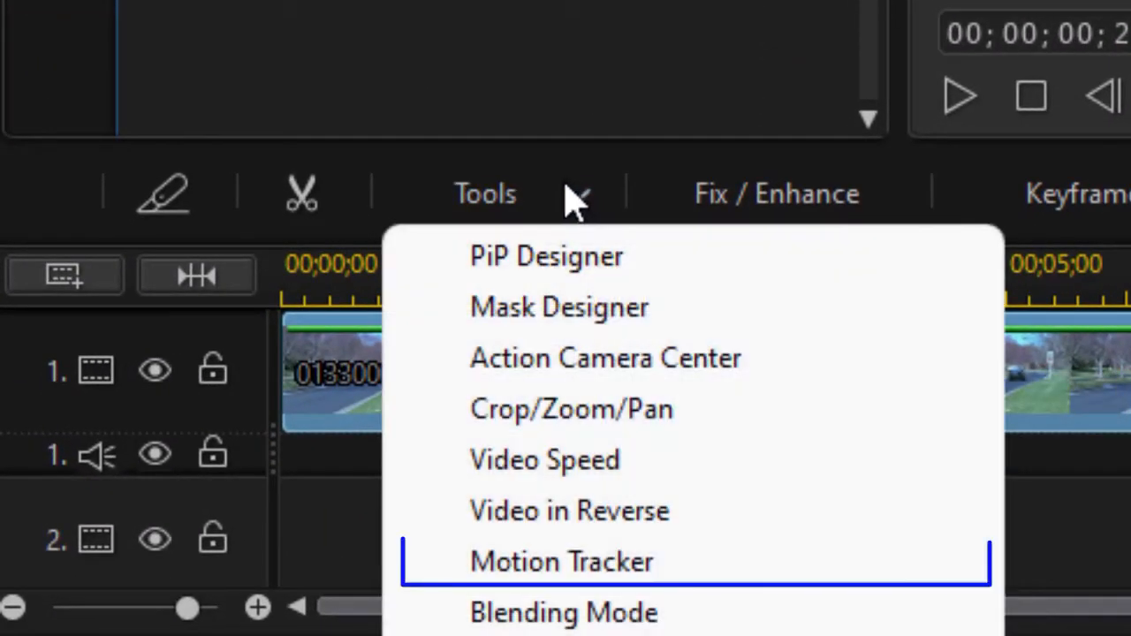
{"action": "left_click", "coordinate": [745, 570]}
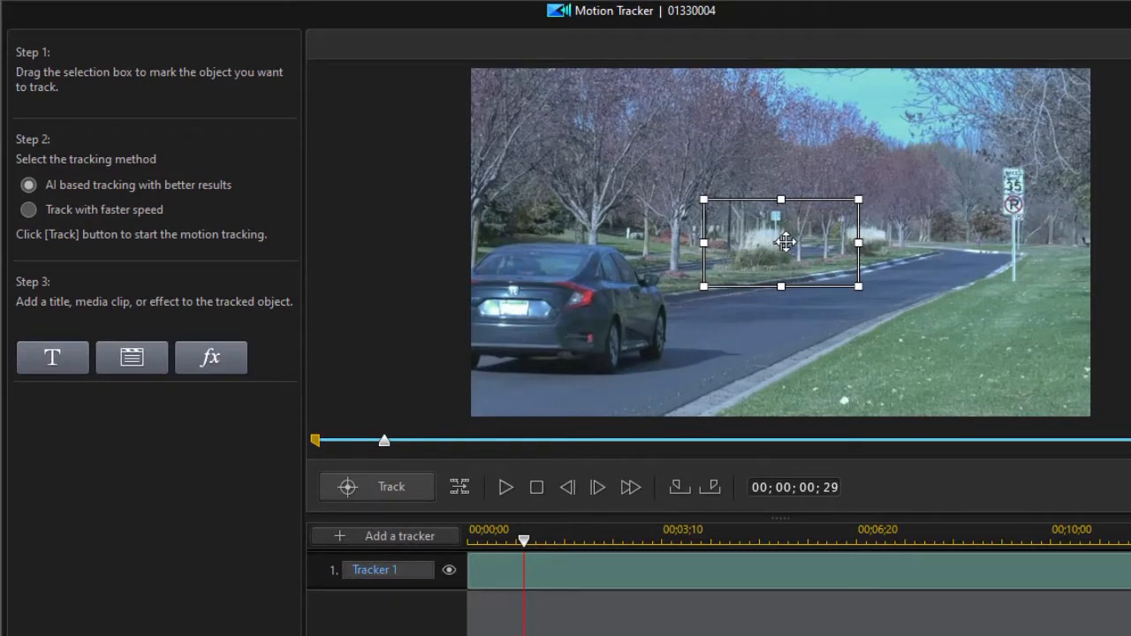
{"action": "left_click_drag", "start_coordinate": [786, 241], "coordinate": [576, 335]}
{"action": "left_click_drag", "start_coordinate": [649, 381], "coordinate": [537, 318]}
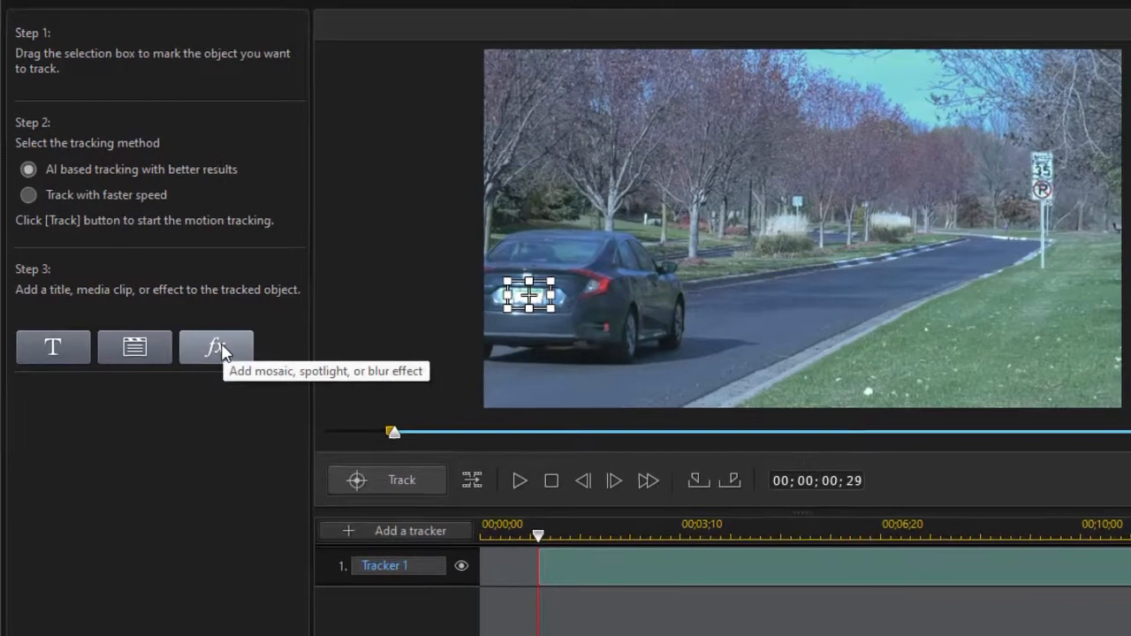
Add a Gaussian Blur effect with a Box mask to the tracked license plate.
{"action": "left_click", "coordinate": [219, 348]}
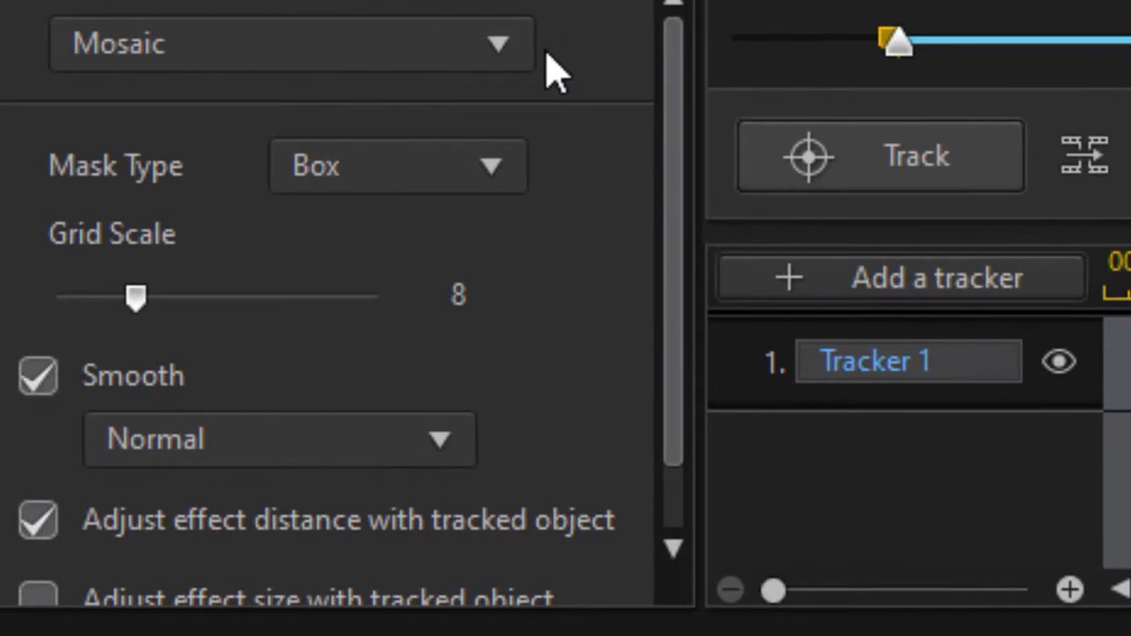
{"action": "left_click", "coordinate": [500, 46]}
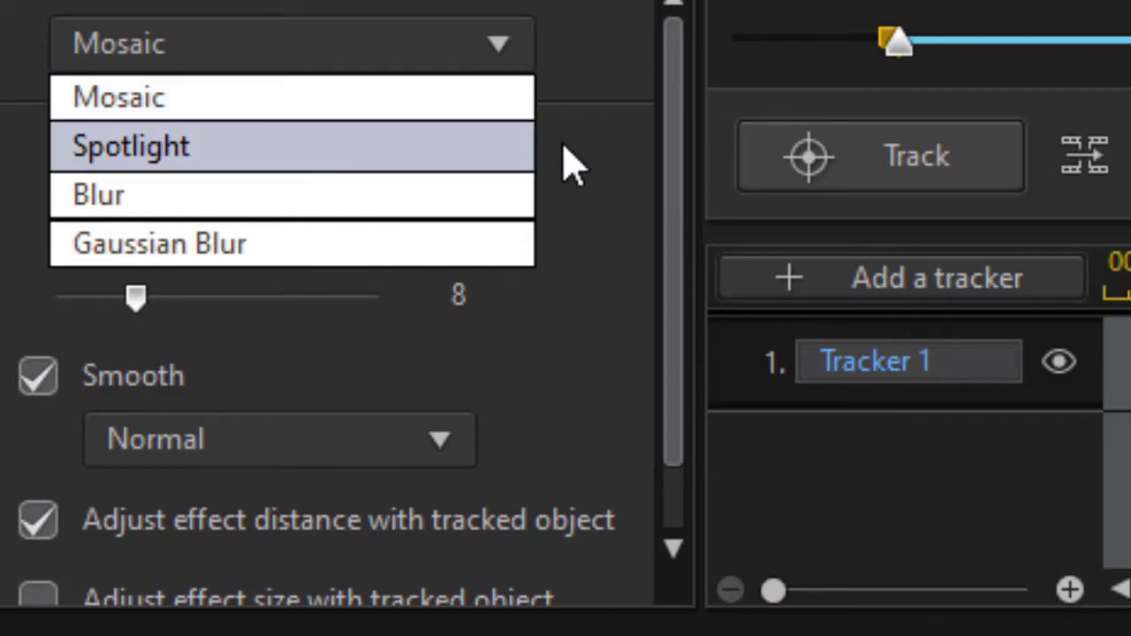
{"action": "left_click", "coordinate": [485, 256]}
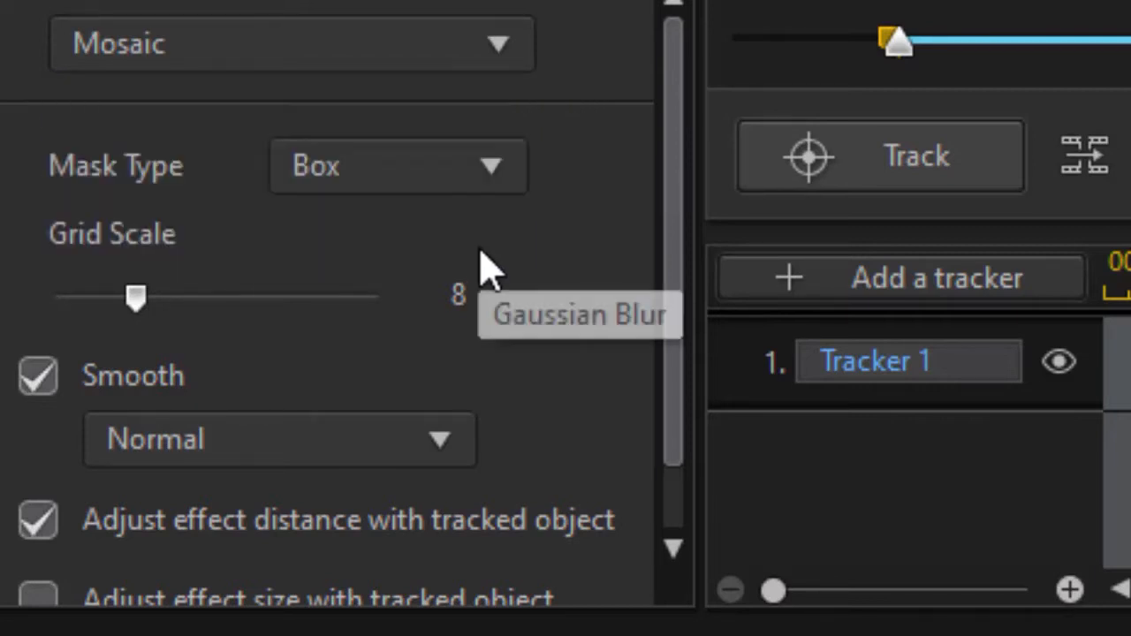
{"action": "left_click", "coordinate": [495, 183]}
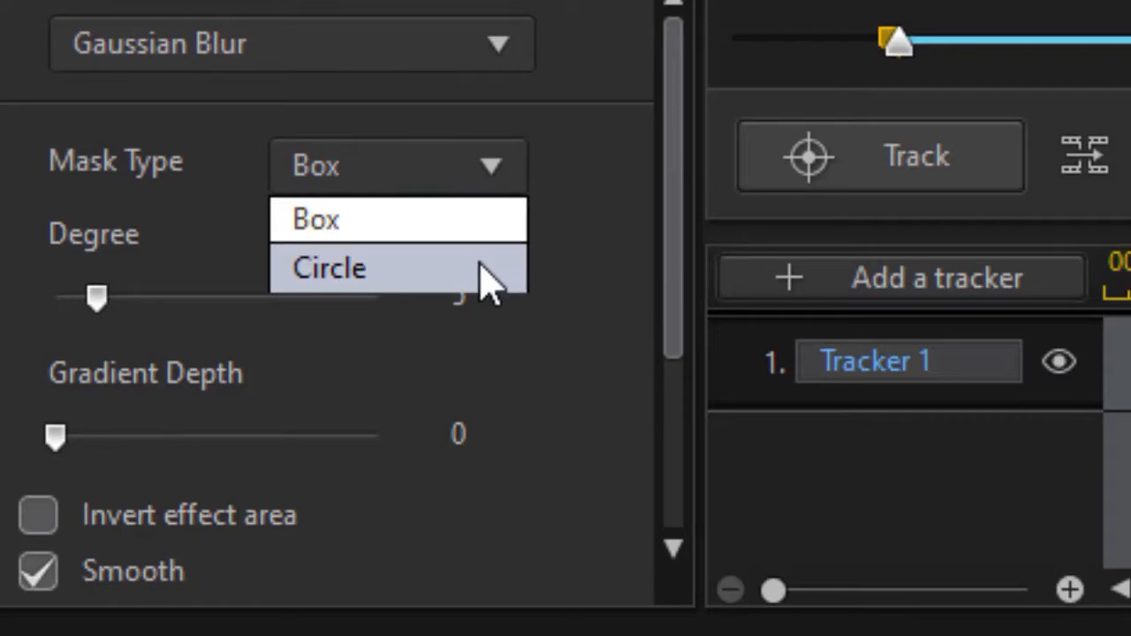
{"action": "left_click", "coordinate": [575, 158]}
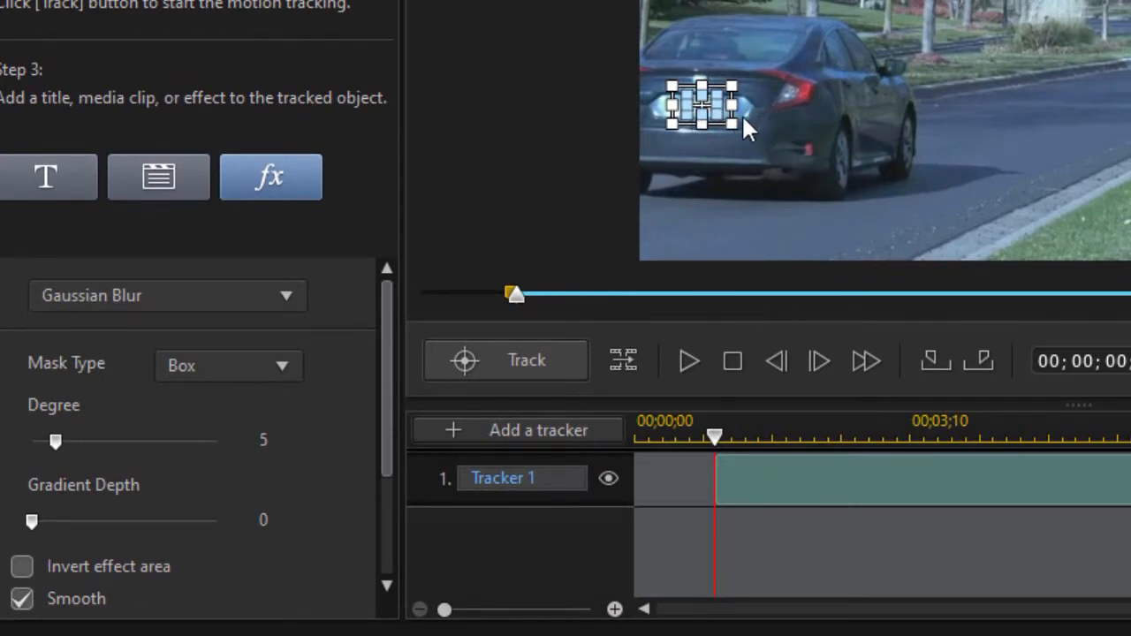
Set the Gaussian Blur's Degree to 13 using an enlarged blur area, and fit the blur box back over the license plate.
{"action": "left_click_drag", "start_coordinate": [709, 105], "coordinate": [1052, 41]}
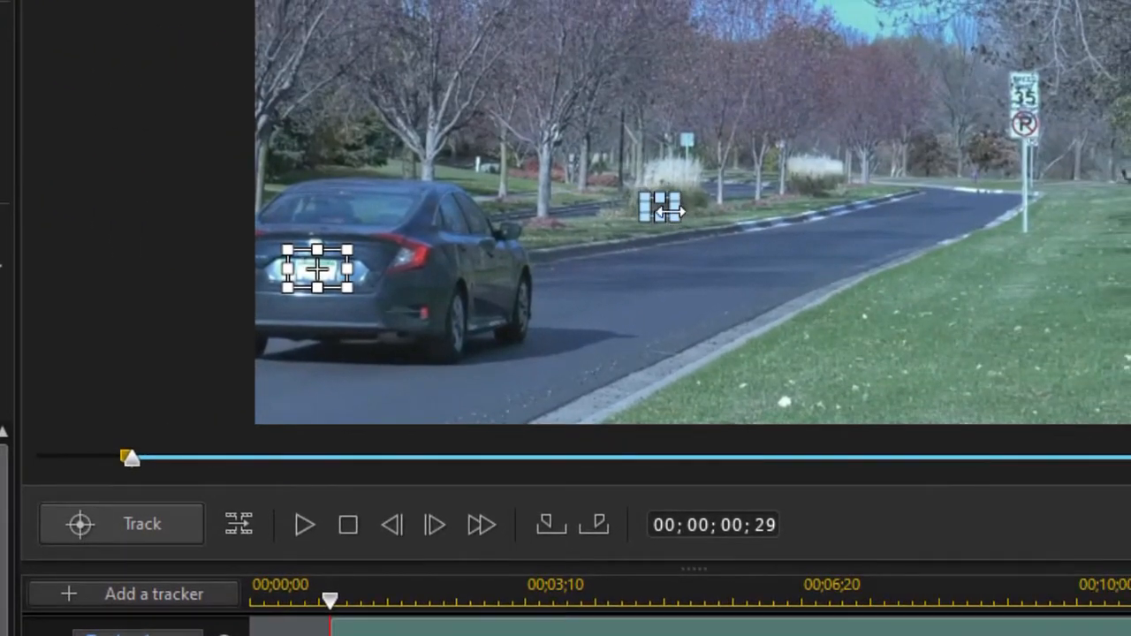
{"action": "left_click_drag", "start_coordinate": [678, 221], "coordinate": [859, 312]}
{"action": "left_click_drag", "start_coordinate": [740, 268], "coordinate": [939, 139]}
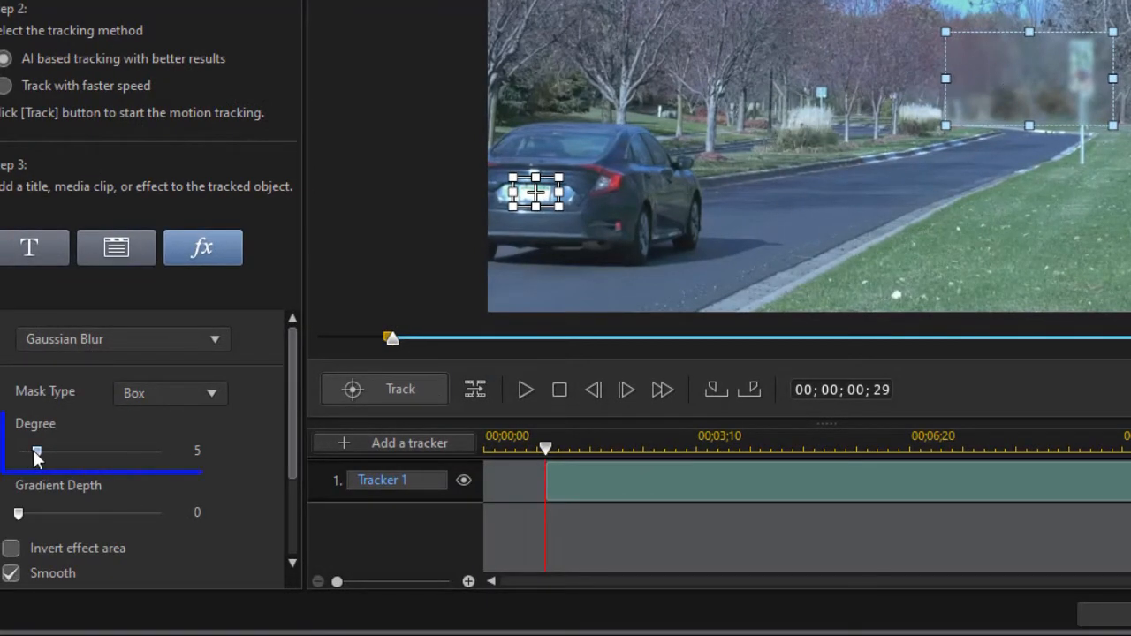
{"action": "mouse_move", "coordinate": [44, 448]}
{"action": "left_mouse_down"}
{"action": "mouse_move", "coordinate": [77, 448]}
{"action": "mouse_move", "coordinate": [64, 448]}
{"action": "left_mouse_up"}
{"action": "left_click_drag", "start_coordinate": [1114, 126], "coordinate": [537, 192]}
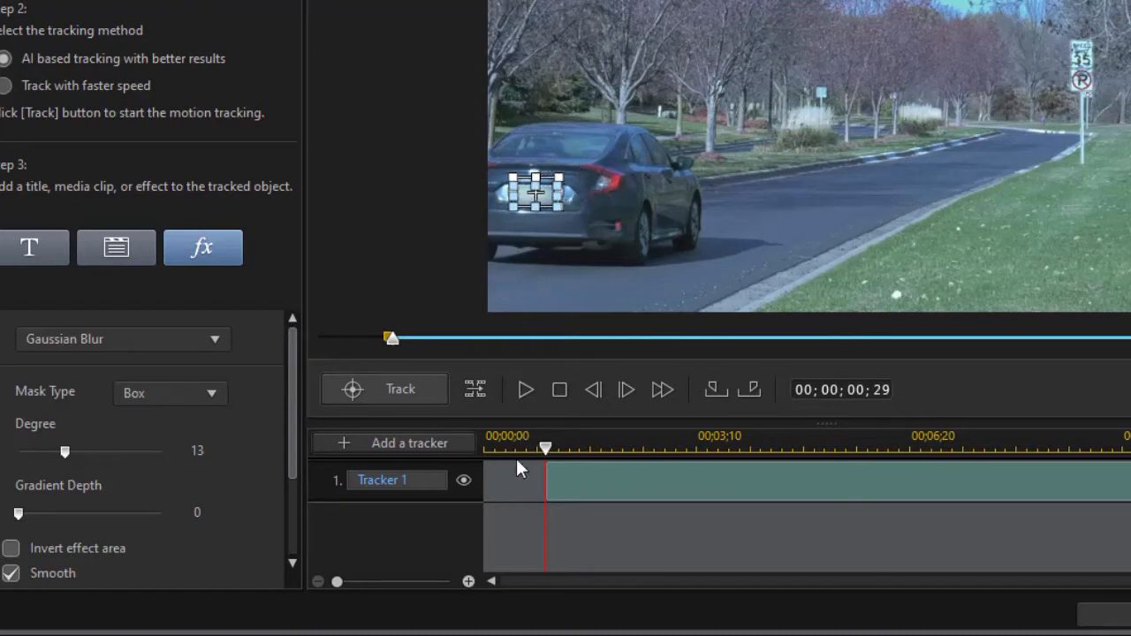
Track the license plate's motion through the clip and play back the tracked result.
{"action": "left_click", "coordinate": [415, 388]}
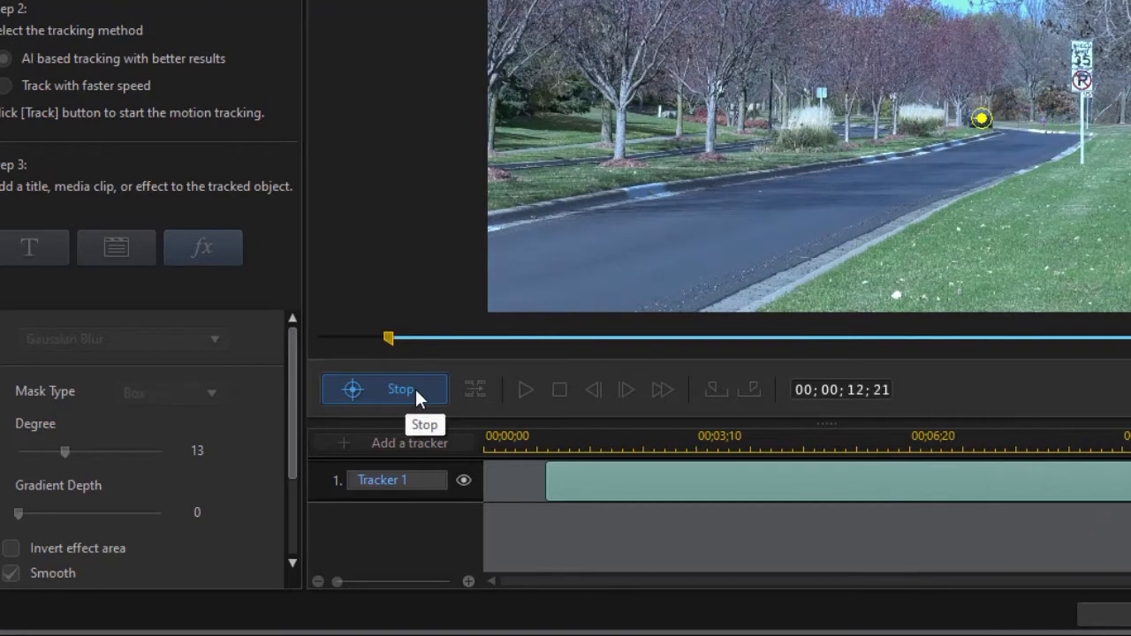
{"action": "left_click", "coordinate": [415, 393]}
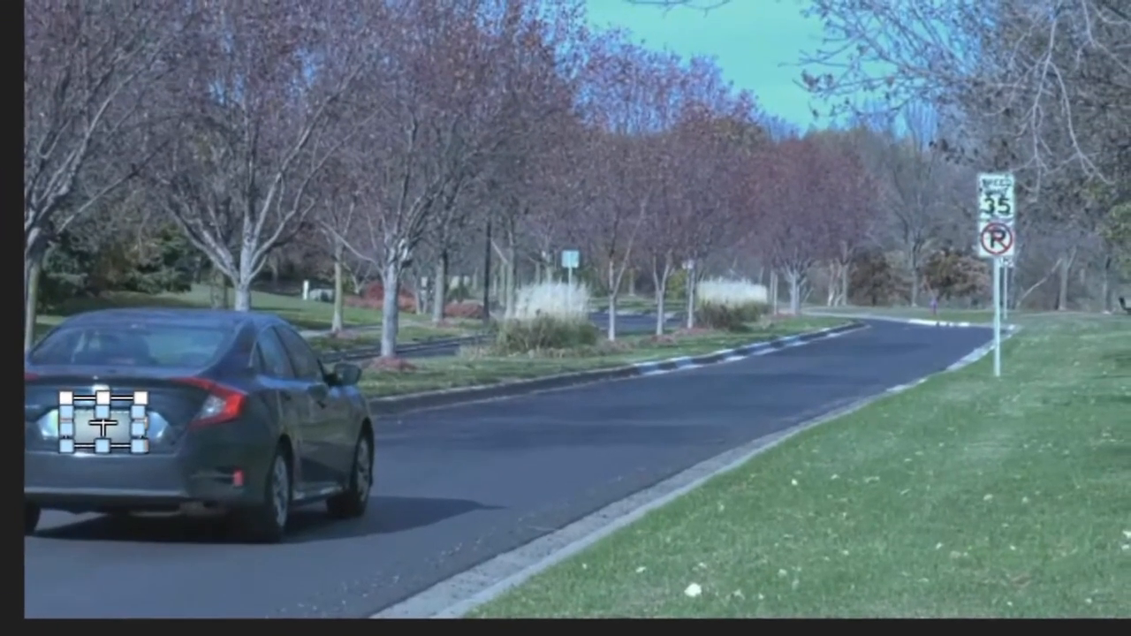
{"action": "key", "text": "space"}
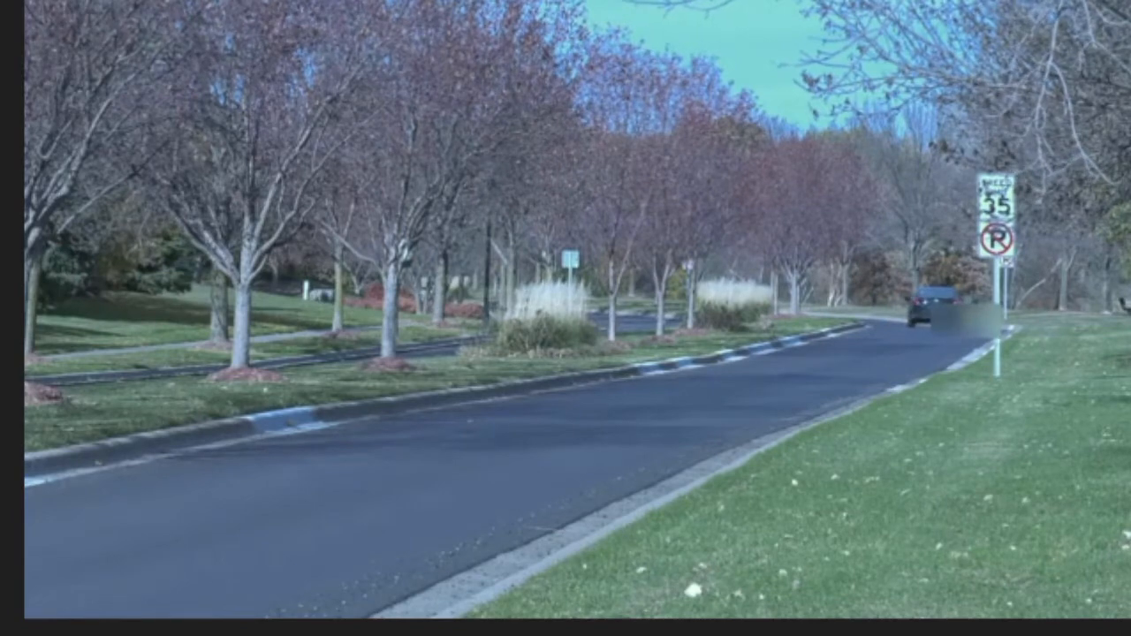
{"action": "left_click", "coordinate": [908, 307]}
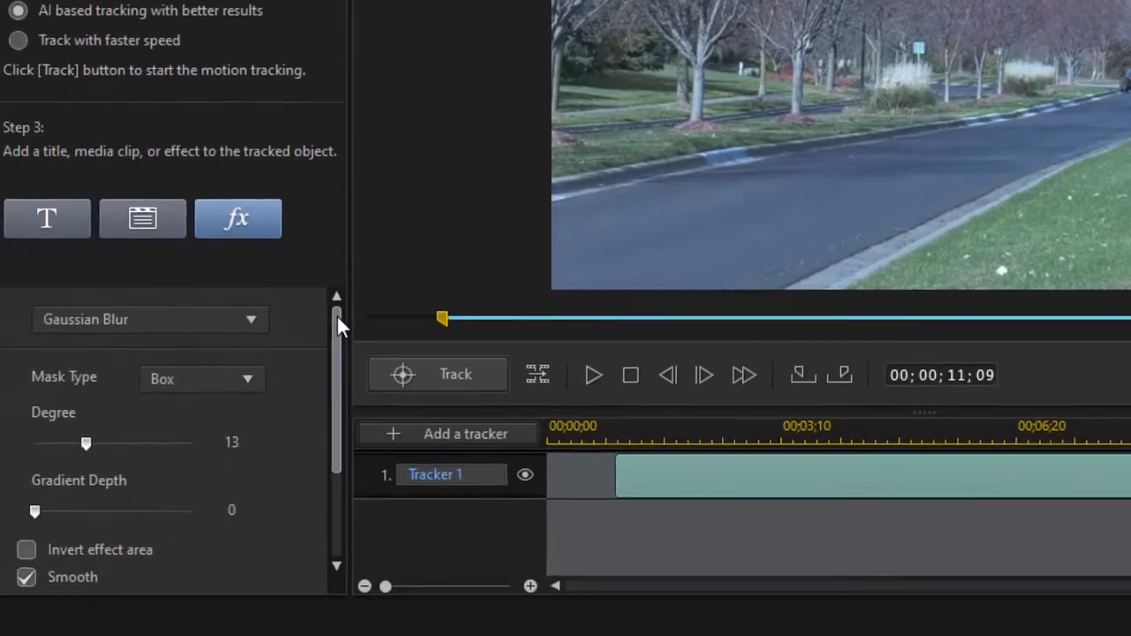
Align the blur box with the license plate at about 00;00;01;03 and enable Adjust effect size with tracked object.
{"action": "left_click_drag", "start_coordinate": [337, 315], "coordinate": [334, 401]}
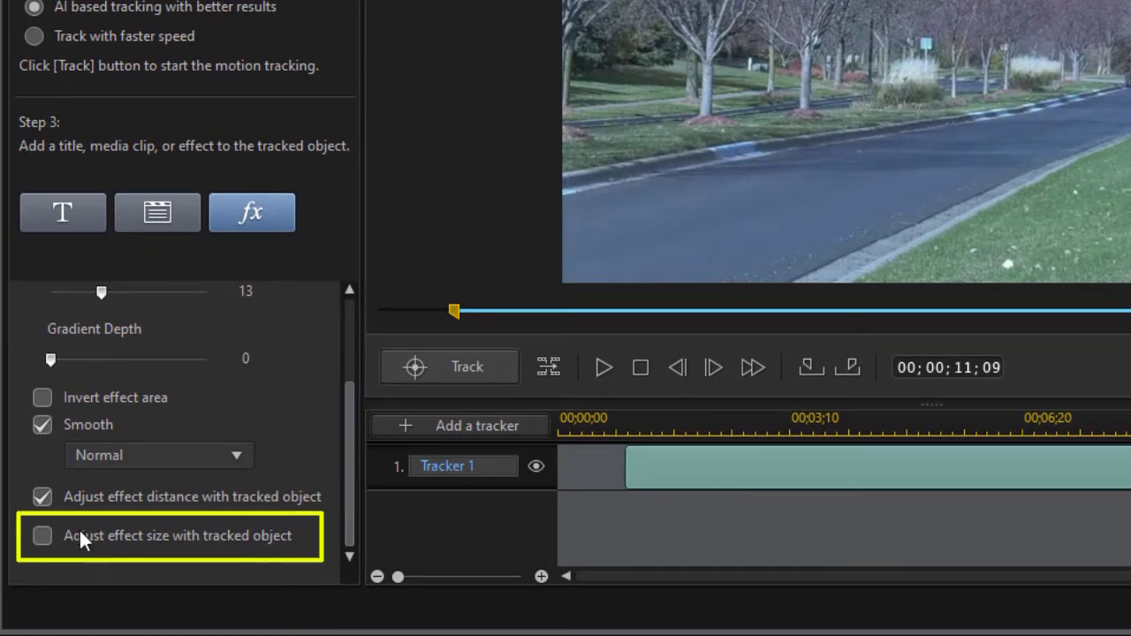
{"action": "left_click", "coordinate": [634, 414]}
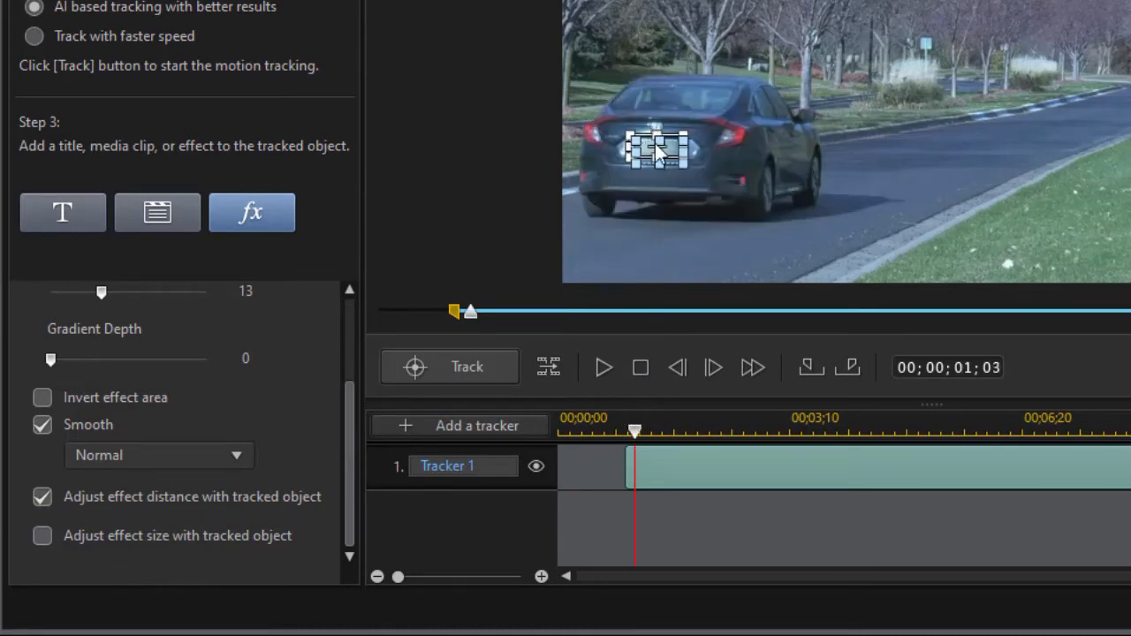
{"action": "mouse_move", "coordinate": [653, 146]}
{"action": "left_mouse_down"}
{"action": "mouse_move", "coordinate": [644, 146]}
{"action": "mouse_move", "coordinate": [656, 146]}
{"action": "left_mouse_up"}
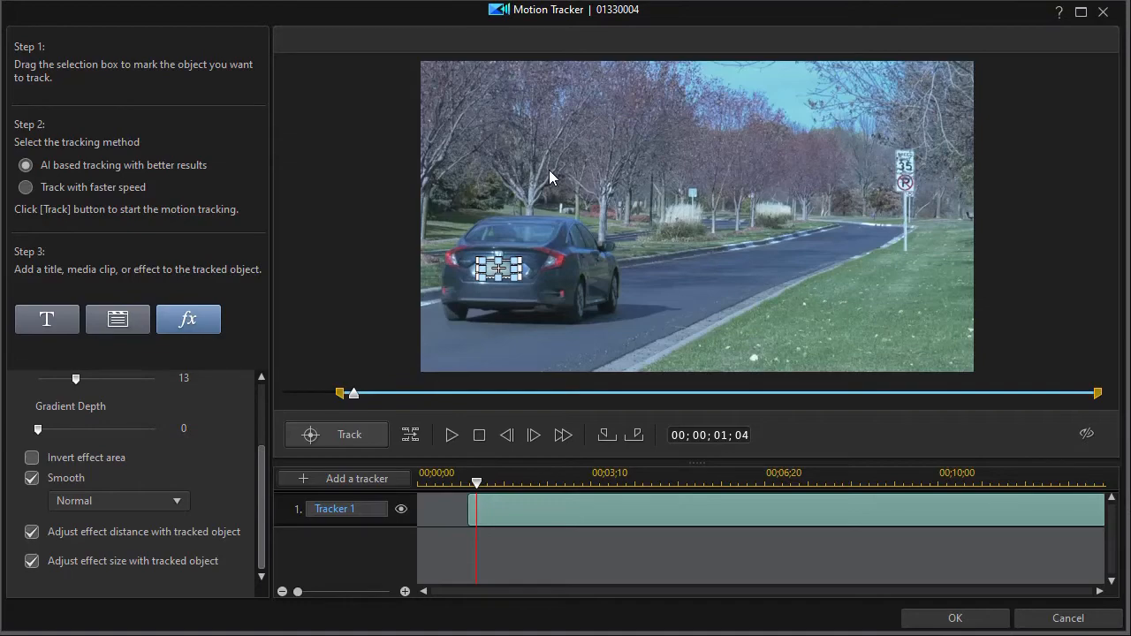
Replace the attached blur effect with a tracked title reading "For sale".
{"action": "left_click", "coordinate": [46, 324]}
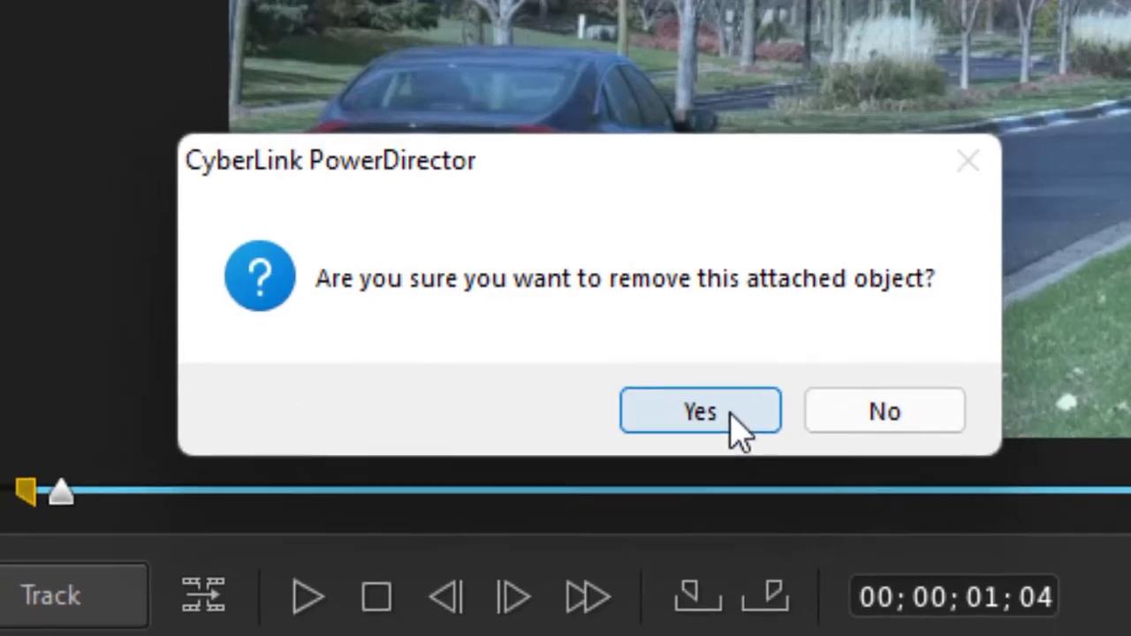
{"action": "left_click", "coordinate": [711, 425]}
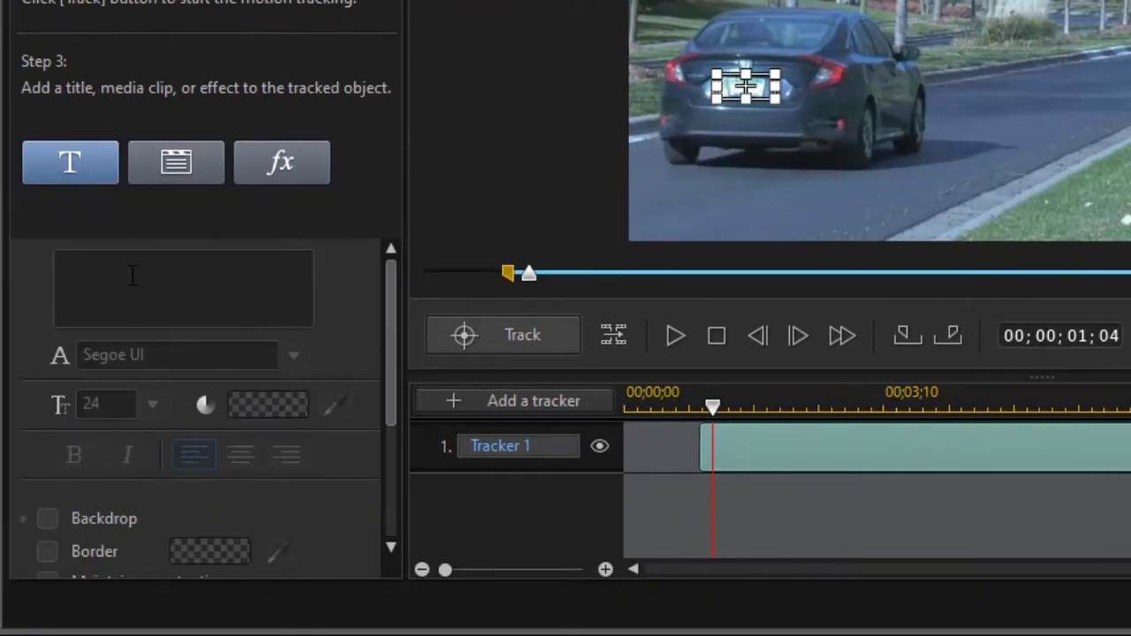
{"action": "type", "text": "For sale"}
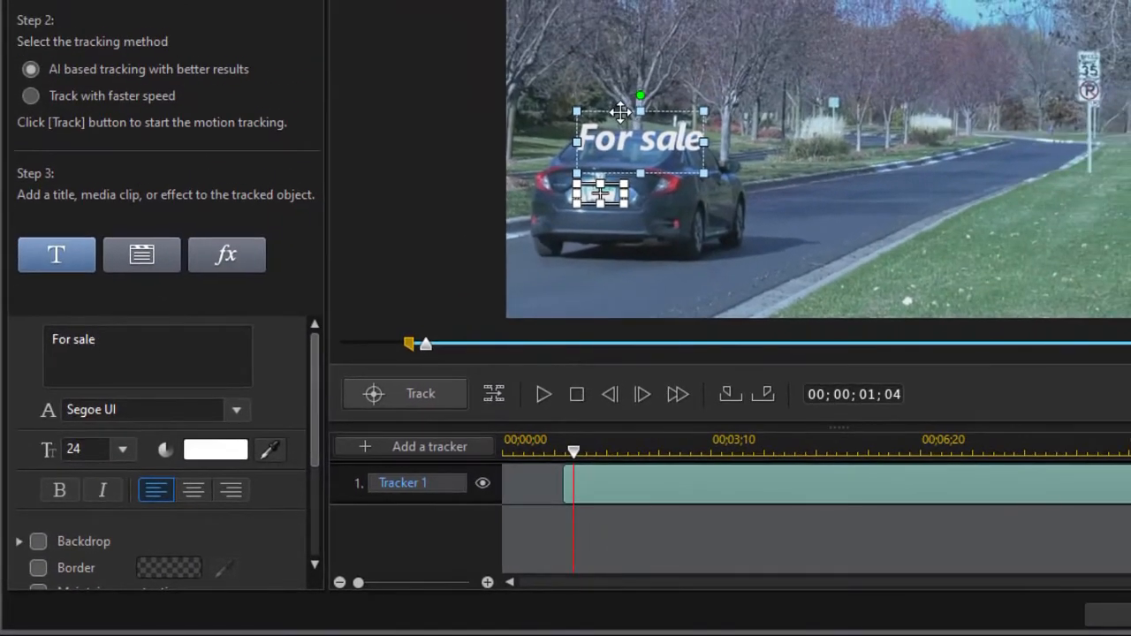
Place the "For sale" title just above the car's roof and set its font to Segoe UI Black.
{"action": "left_click_drag", "start_coordinate": [636, 95], "coordinate": [638, 39]}
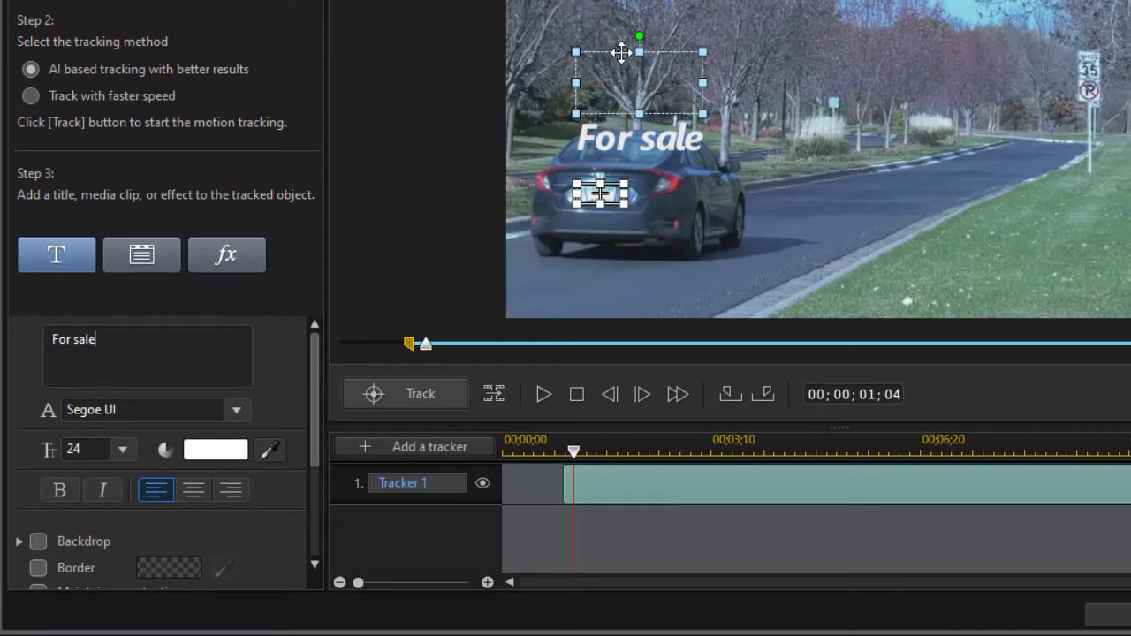
{"action": "left_click_drag", "start_coordinate": [659, 52], "coordinate": [620, 60]}
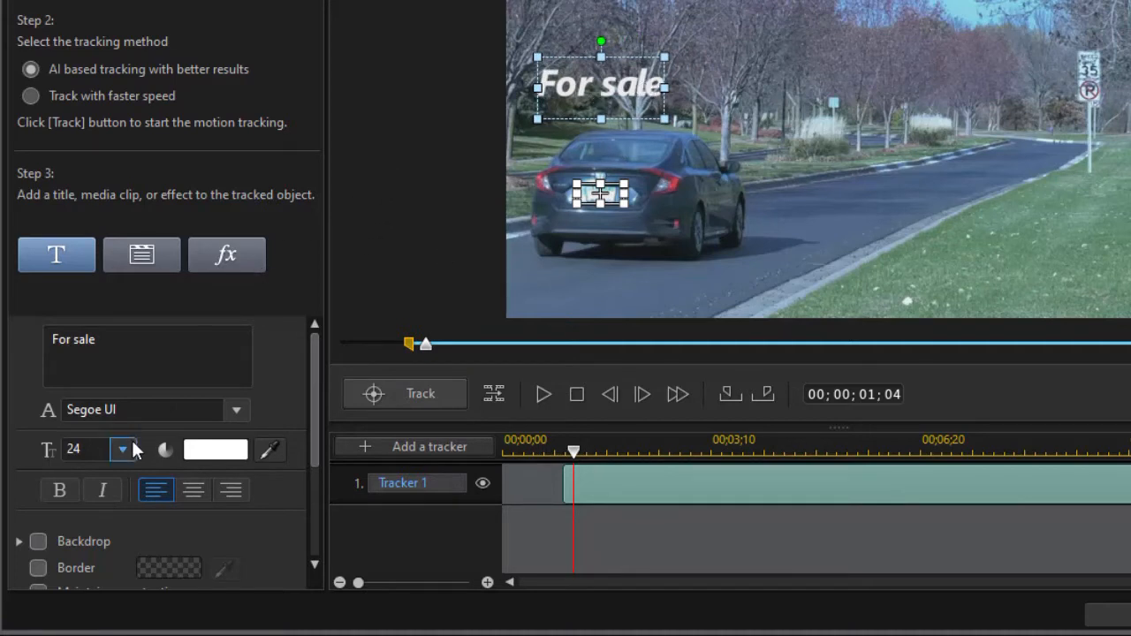
{"action": "left_click", "coordinate": [234, 409]}
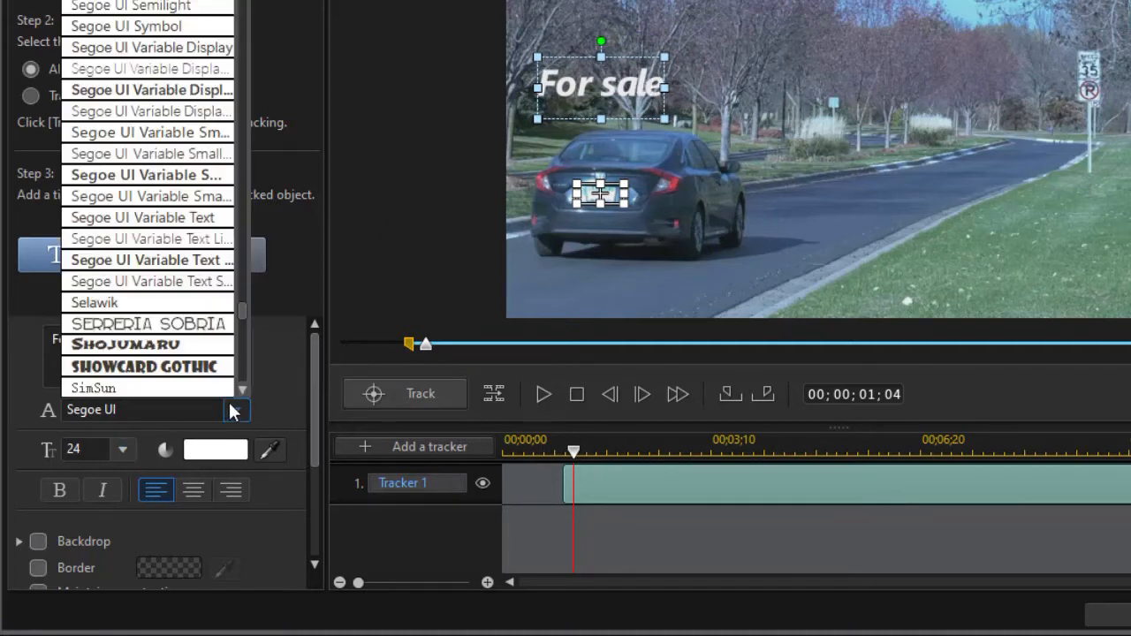
{"action": "left_click", "coordinate": [168, 0]}
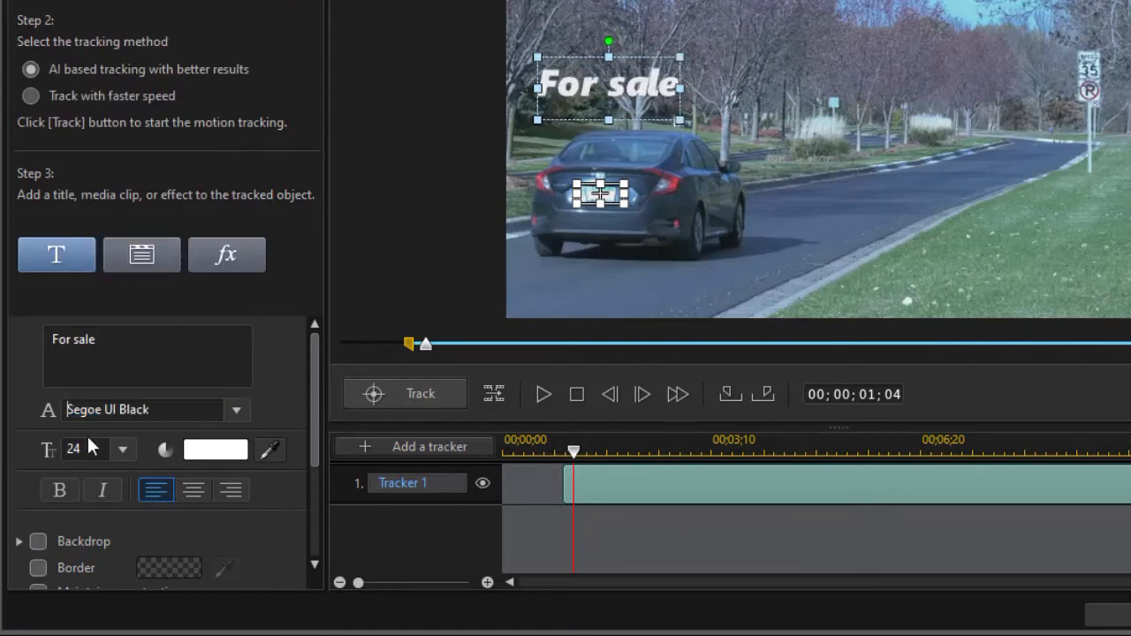
Enable a backdrop behind the title and keep its type as Curve-edged Rectangle.
{"action": "left_click_drag", "start_coordinate": [314, 383], "coordinate": [317, 440]}
{"action": "left_click", "coordinate": [38, 433]}
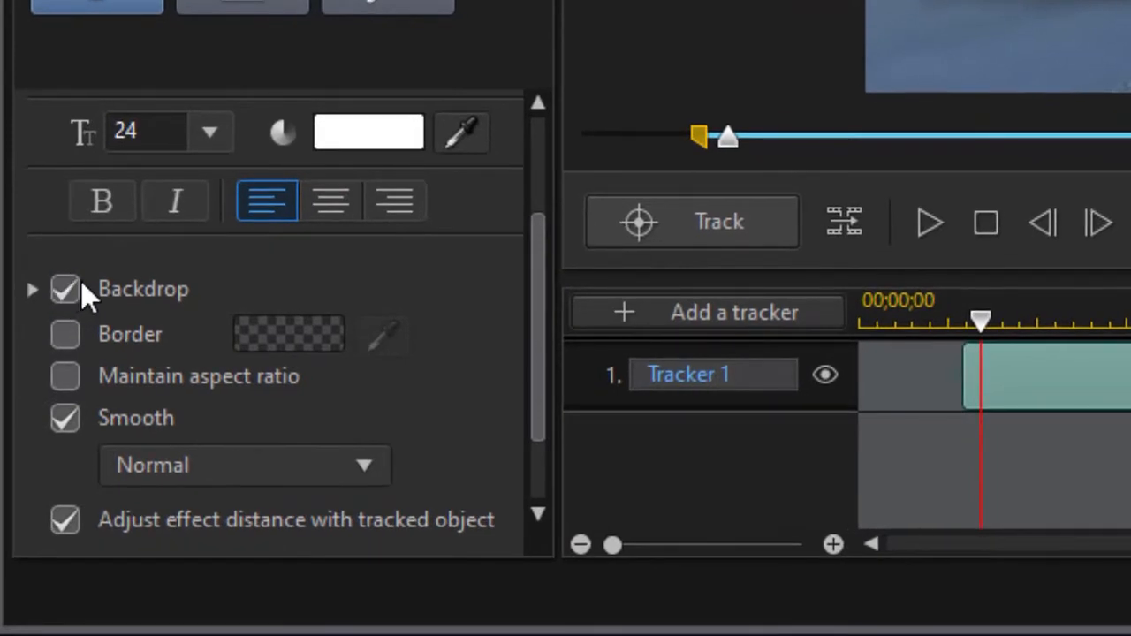
{"action": "left_click", "coordinate": [32, 290]}
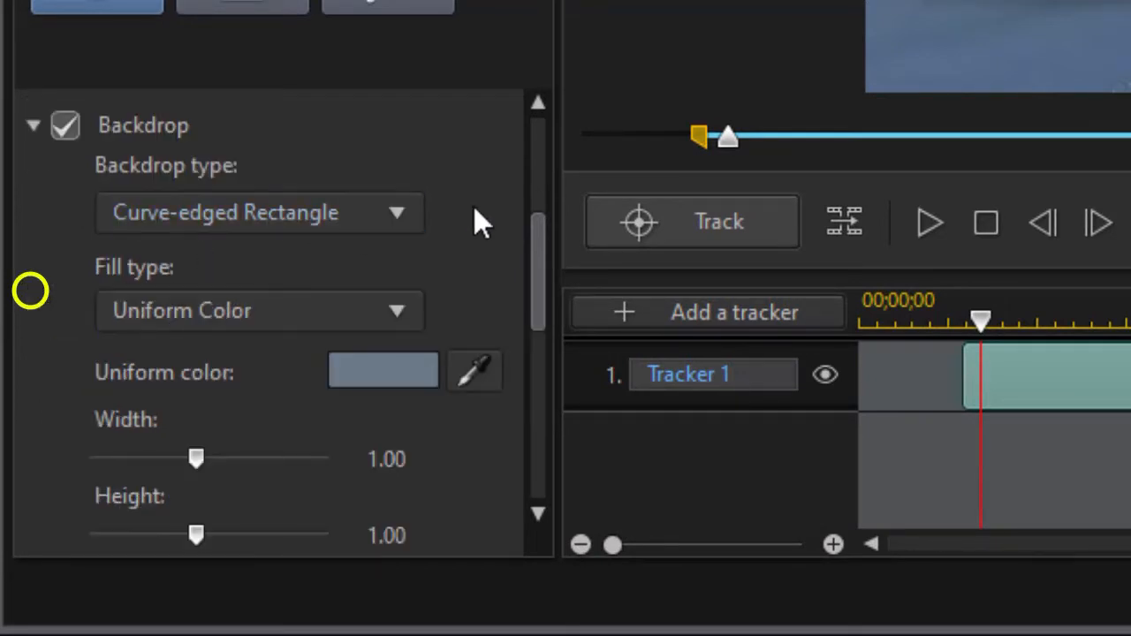
{"action": "left_click", "coordinate": [416, 212]}
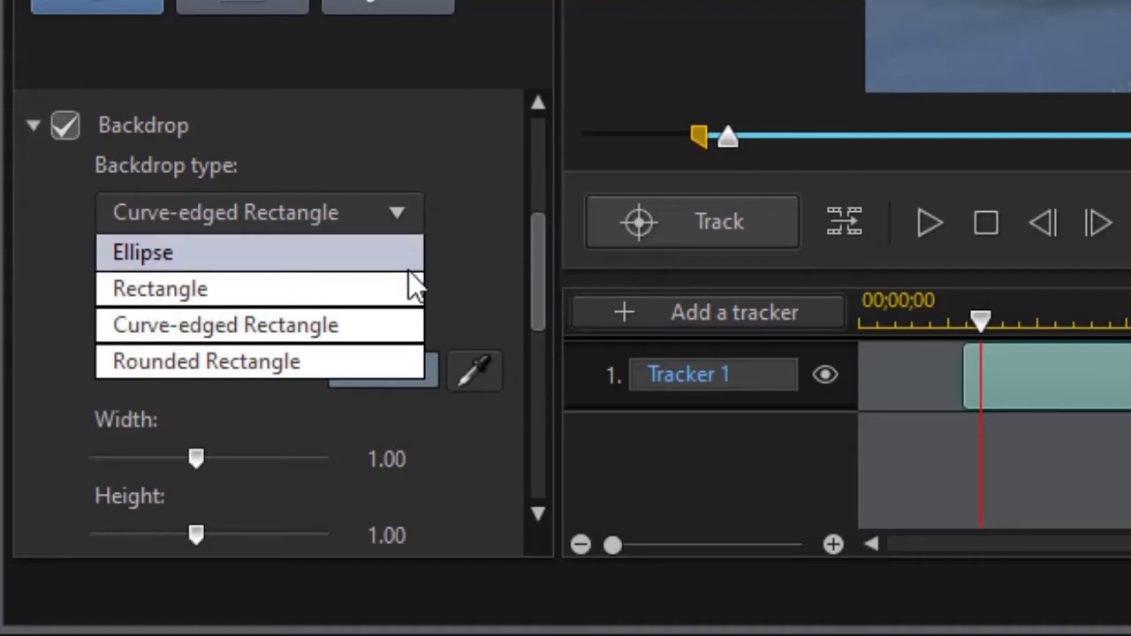
{"action": "left_click", "coordinate": [486, 204]}
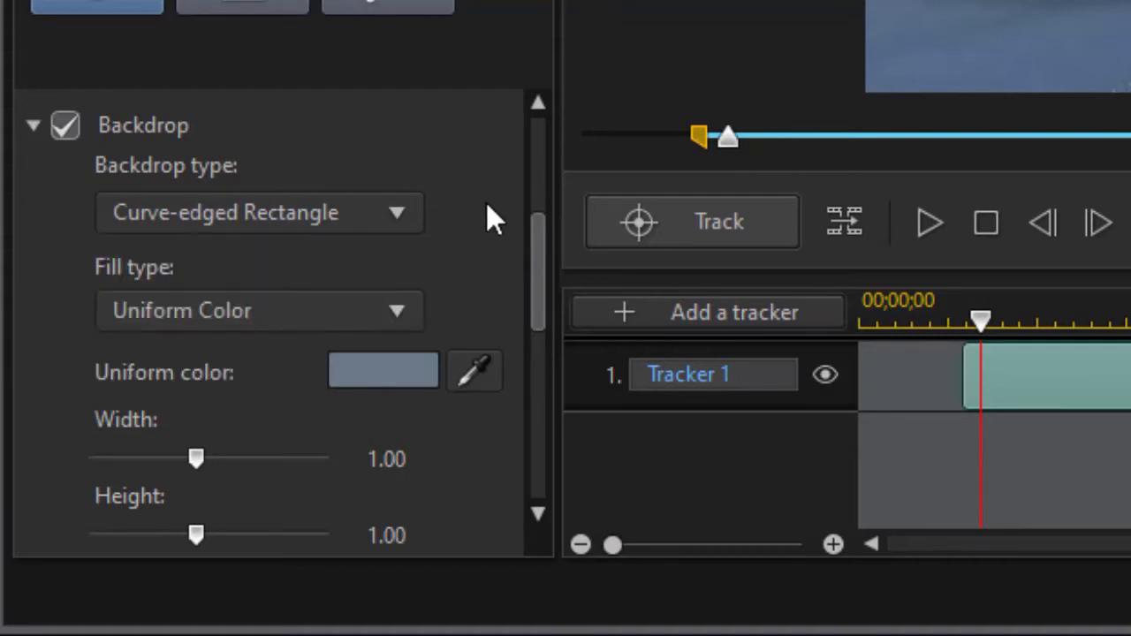
Fill the title's backdrop with a 2 Color Gradient beginning with dark red (800000) and ending with bright red.
{"action": "left_click", "coordinate": [405, 308]}
{"action": "left_click", "coordinate": [353, 388]}
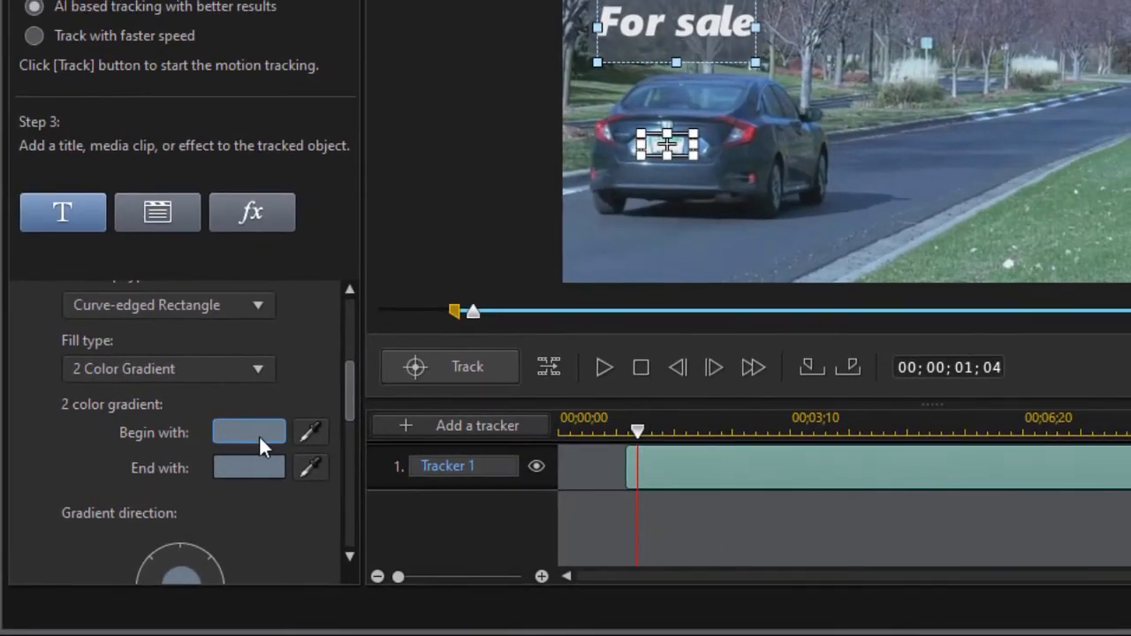
{"action": "left_click", "coordinate": [380, 340]}
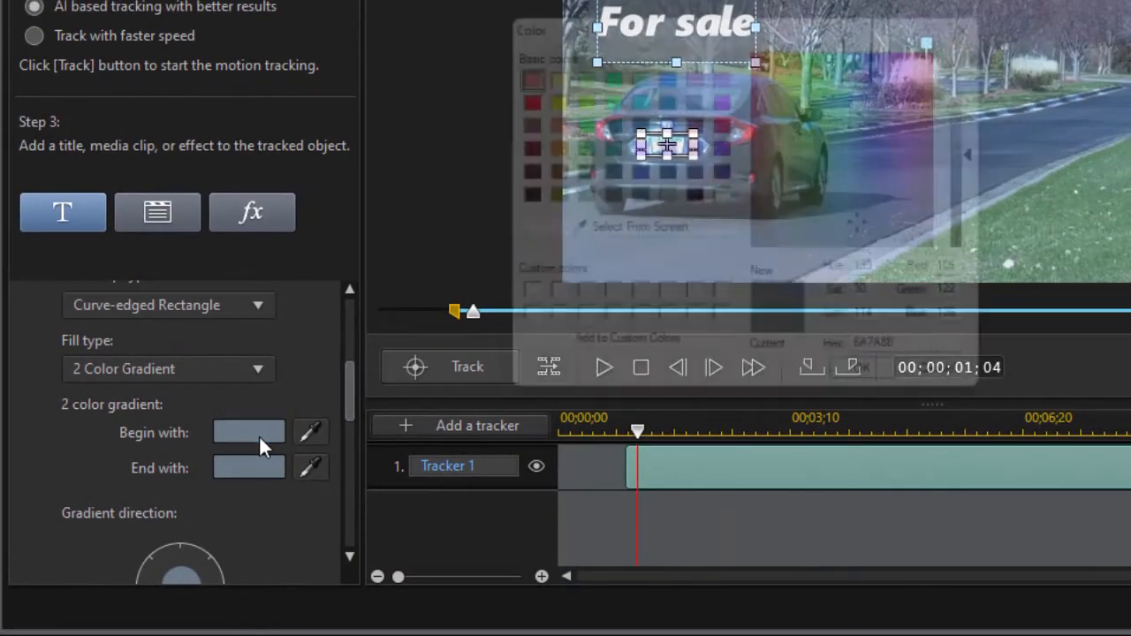
{"action": "left_click", "coordinate": [513, 146]}
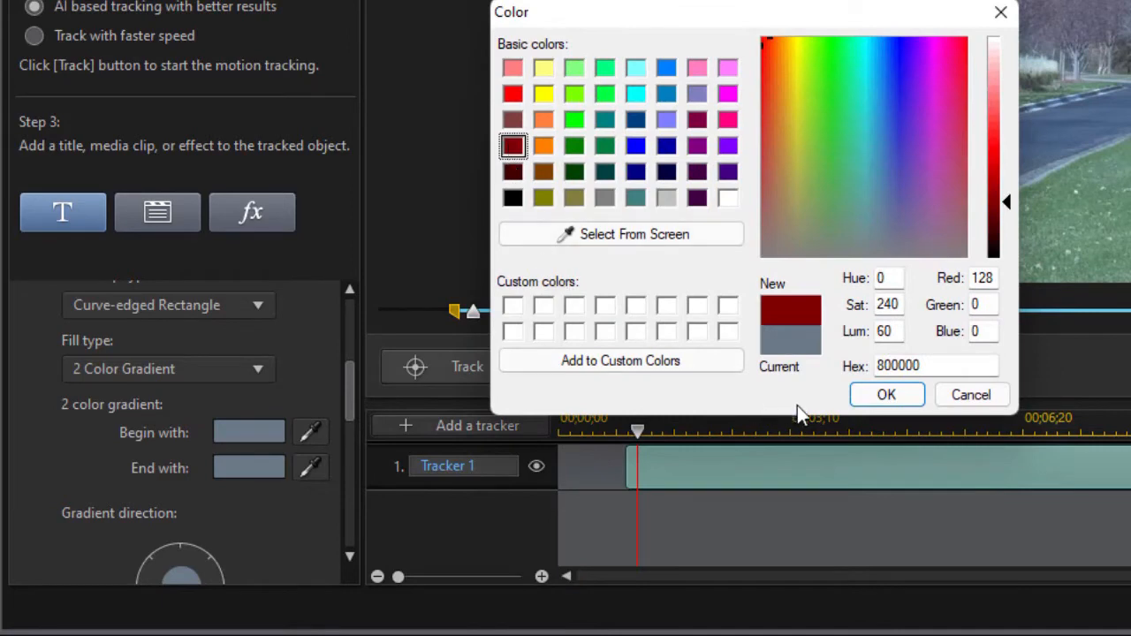
{"action": "left_click", "coordinate": [900, 397]}
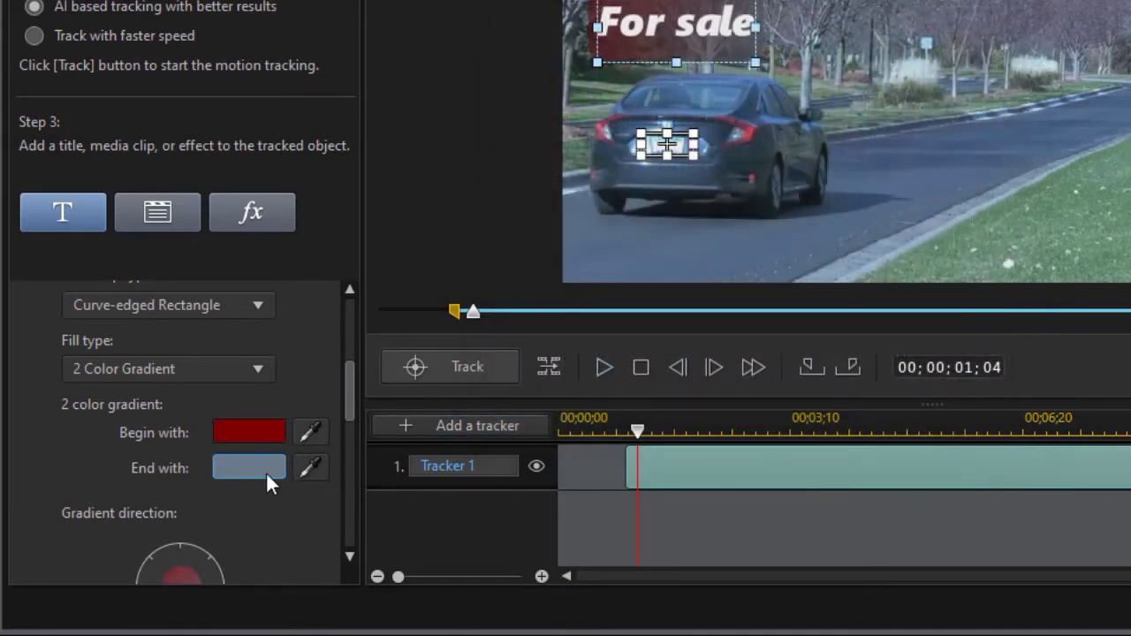
{"action": "left_click", "coordinate": [259, 464]}
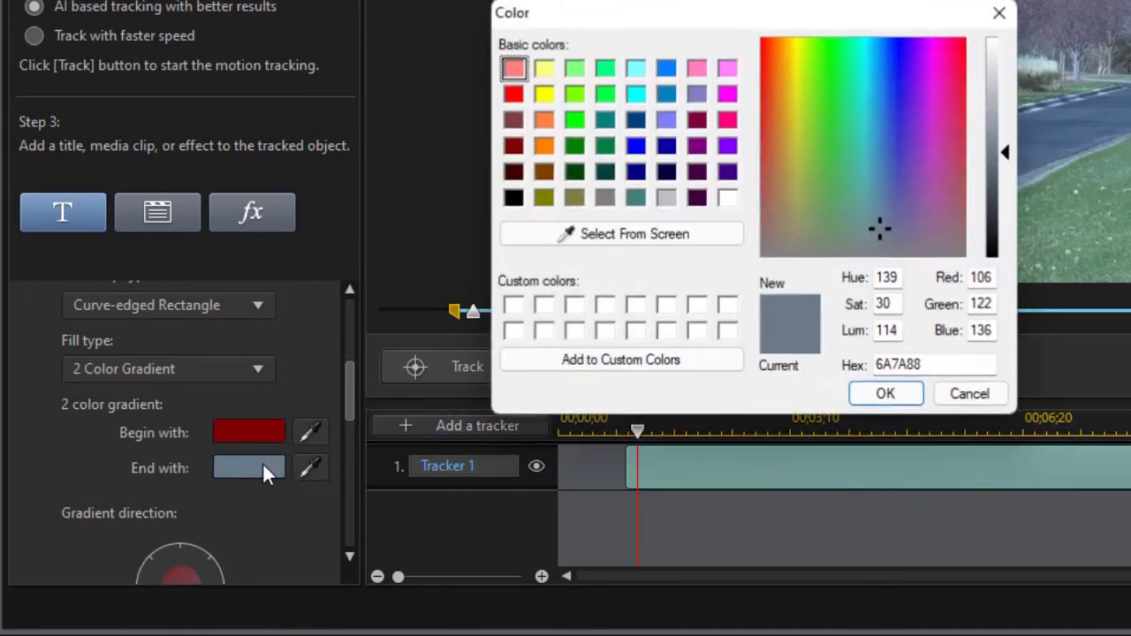
{"action": "left_click", "coordinate": [514, 93]}
{"action": "left_click", "coordinate": [889, 394]}
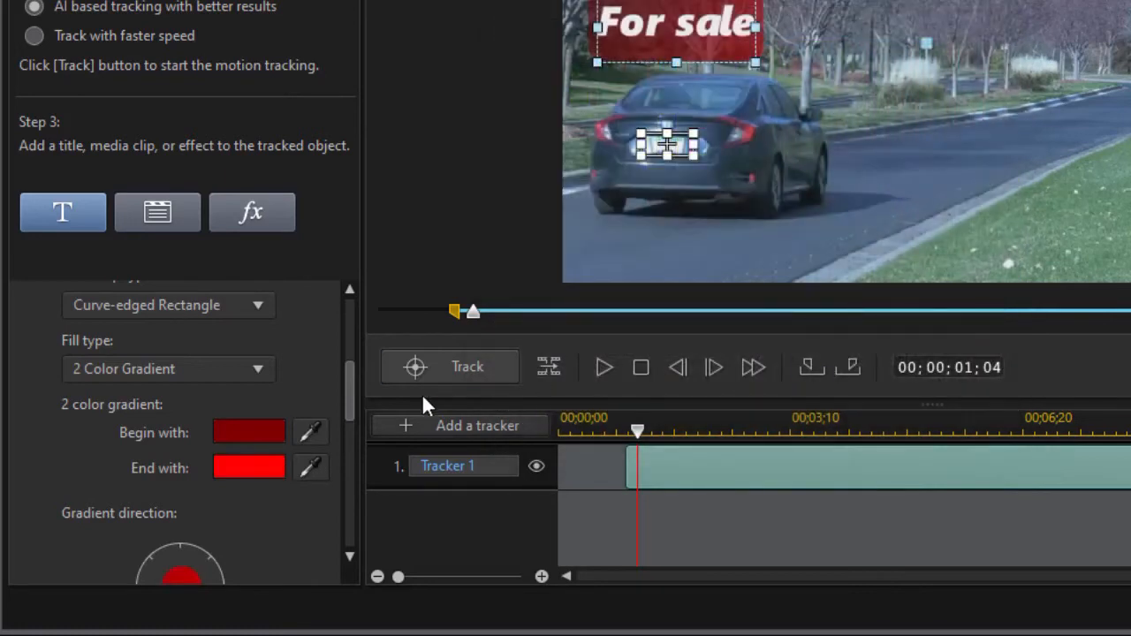
Review the remaining backdrop settings and play the clip to check how the "For sale" title follows the car.
{"action": "left_click_drag", "start_coordinate": [352, 382], "coordinate": [347, 417]}
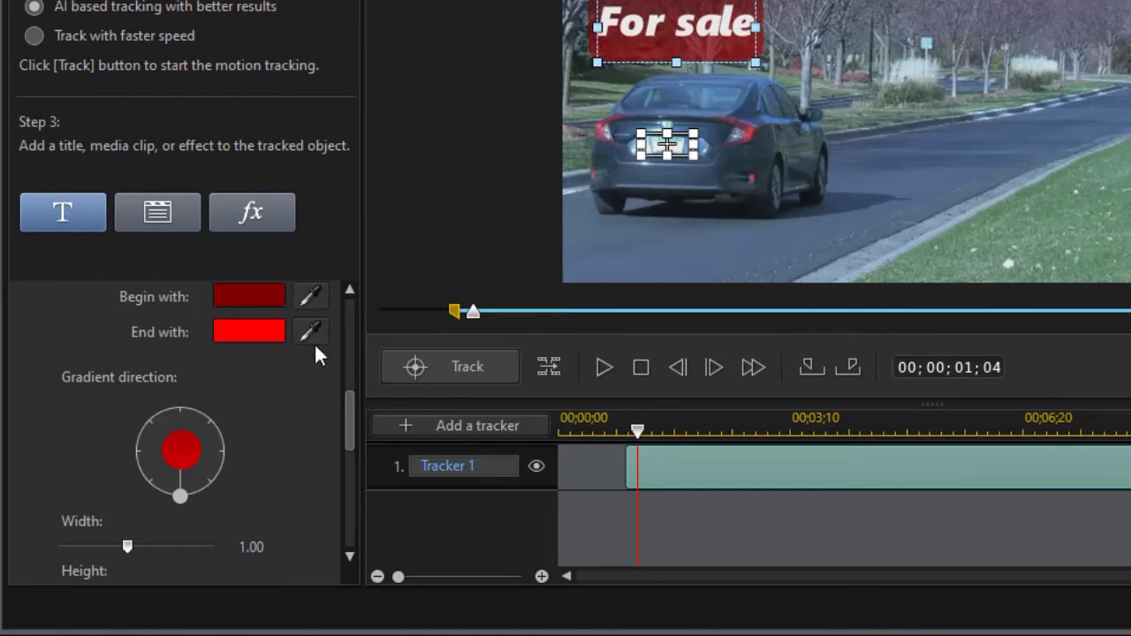
{"action": "left_click_drag", "start_coordinate": [350, 413], "coordinate": [321, 543]}
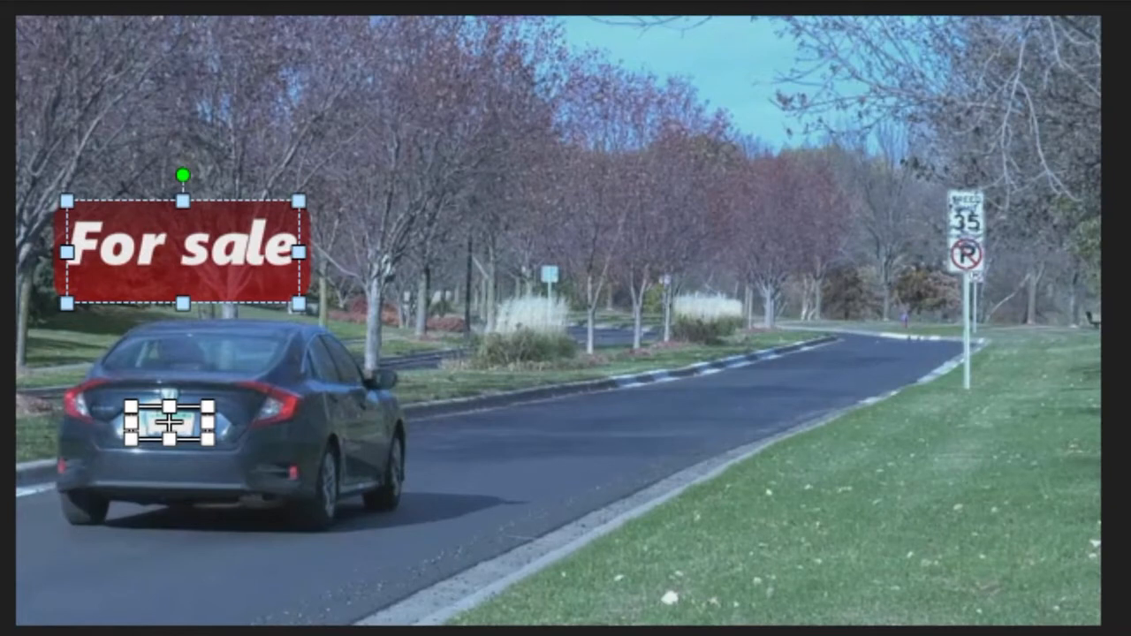
{"action": "key", "text": "space"}
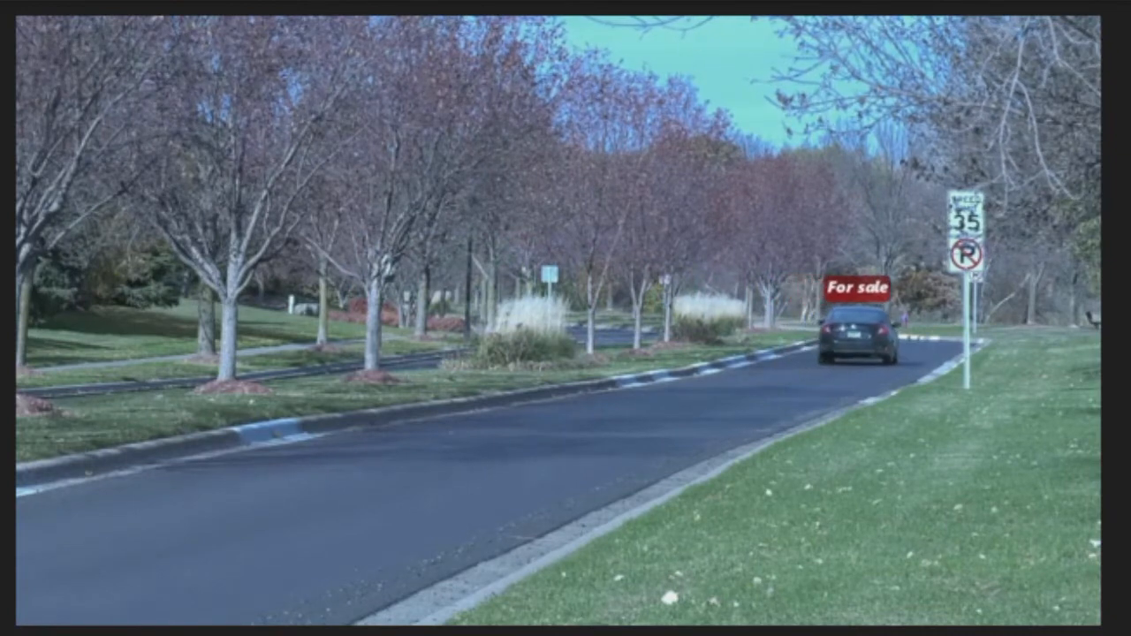
{"action": "left_click", "coordinate": [220, 631]}
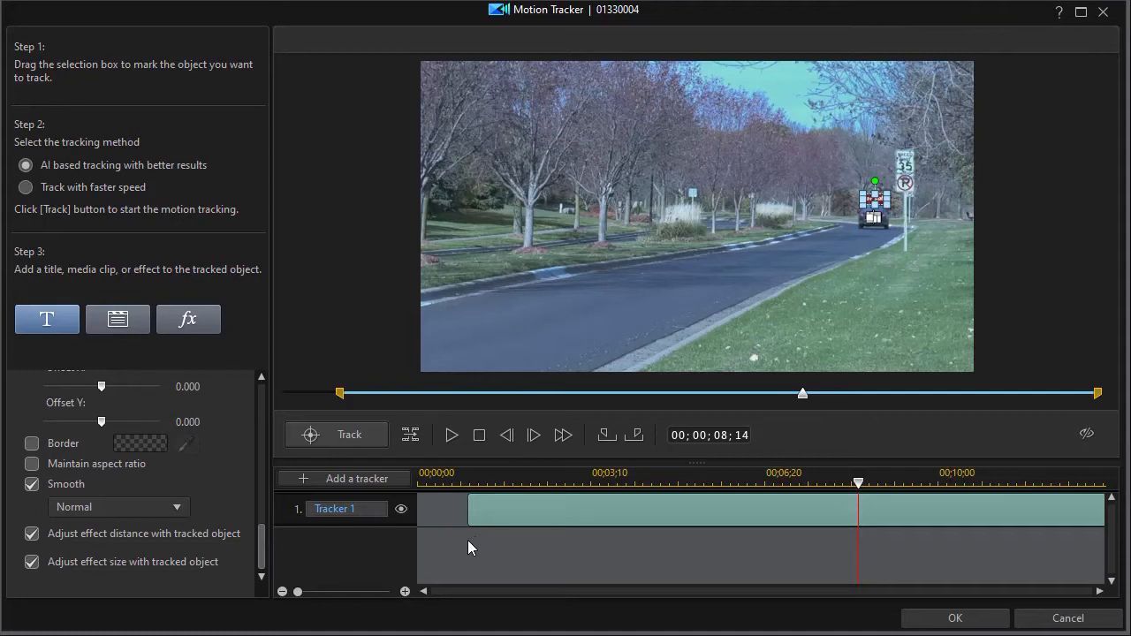
Add a second tracker near the clip's start and fit its selection box around the car's license plate.
{"action": "left_click", "coordinate": [480, 472]}
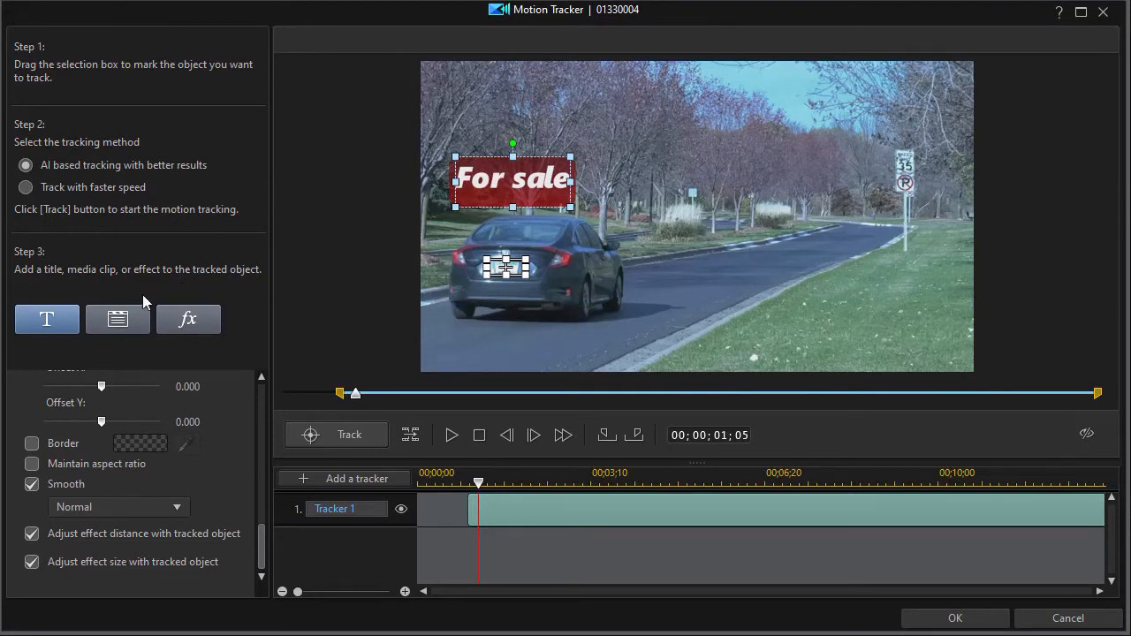
{"action": "left_click", "coordinate": [346, 480]}
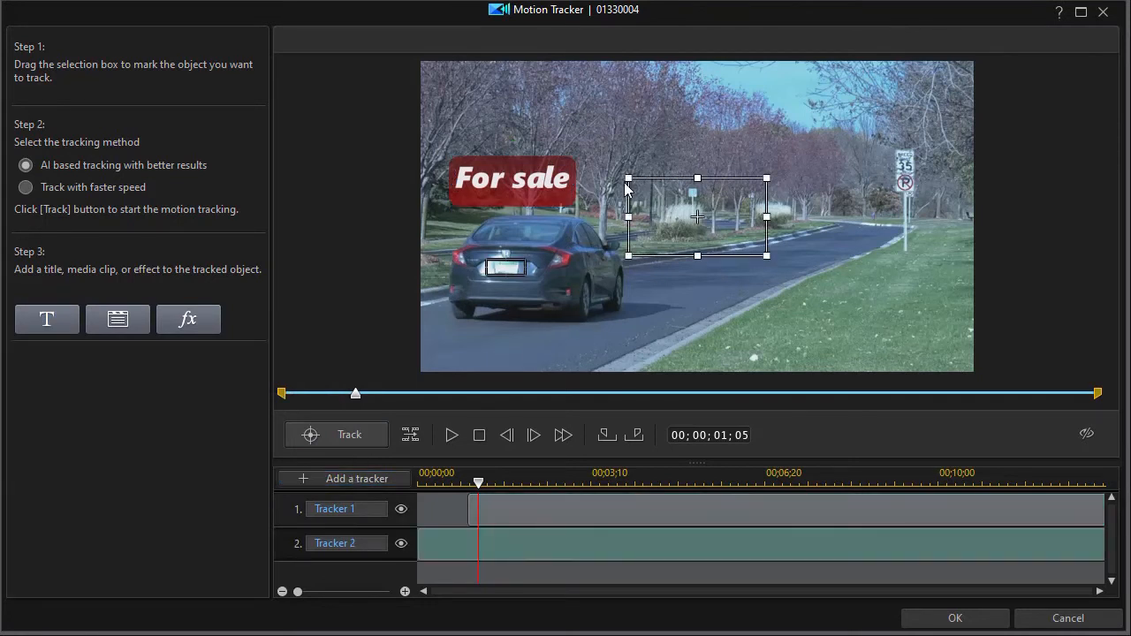
{"action": "left_click_drag", "start_coordinate": [629, 178], "coordinate": [504, 262]}
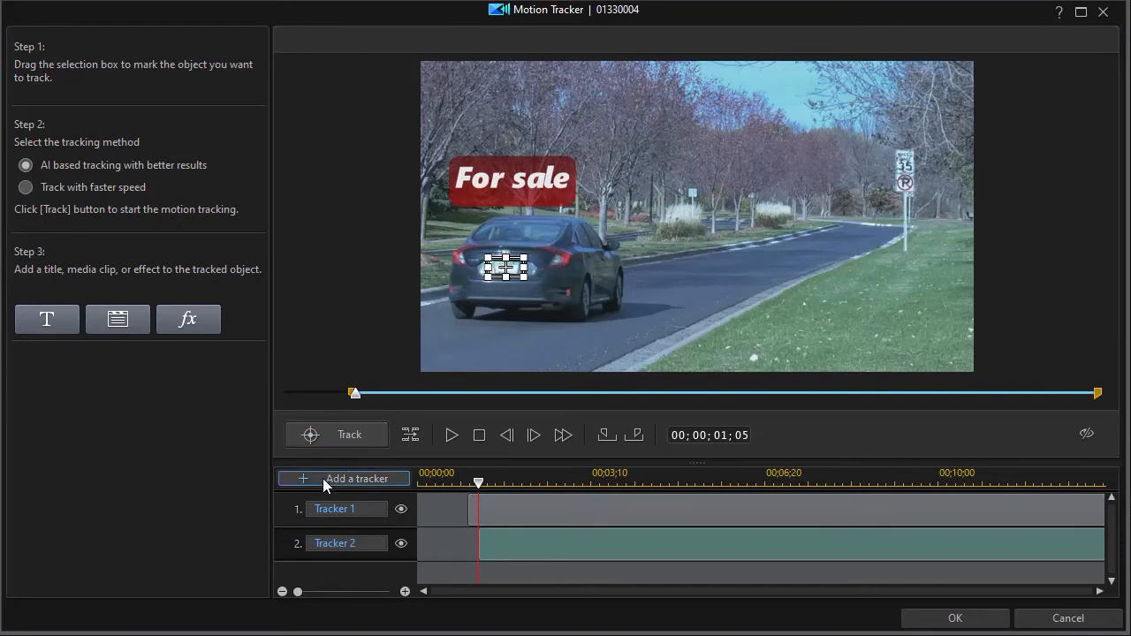
Attach the Summer Sale.png image from the Media Room to Tracker 2 as its media clip.
{"action": "left_click", "coordinate": [123, 328]}
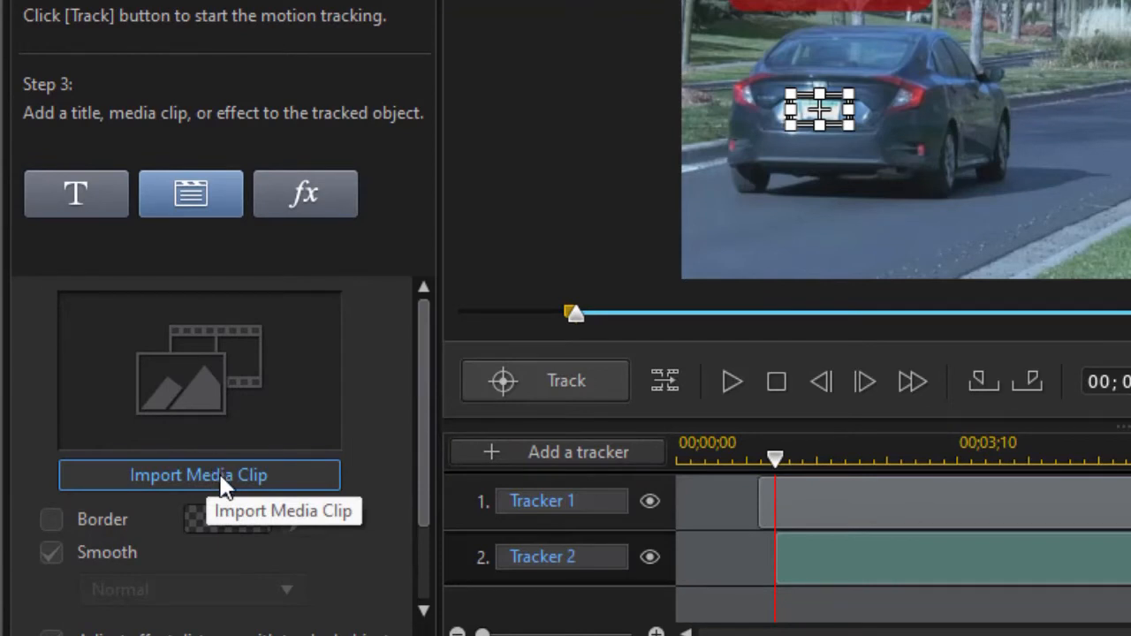
{"action": "left_click", "coordinate": [227, 483]}
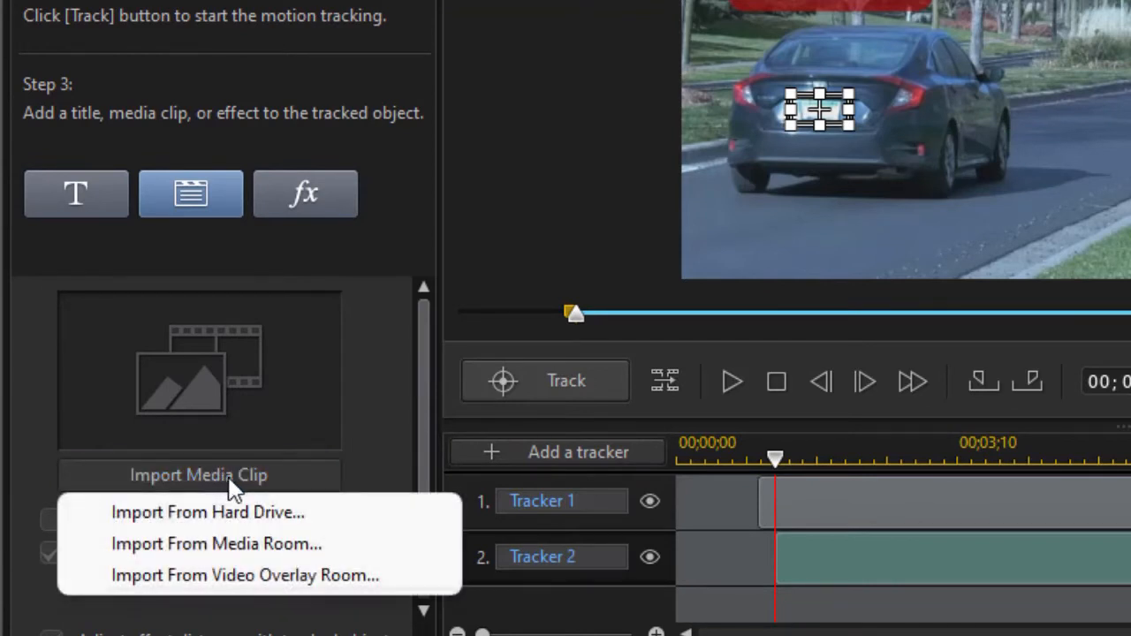
{"action": "left_click", "coordinate": [324, 545]}
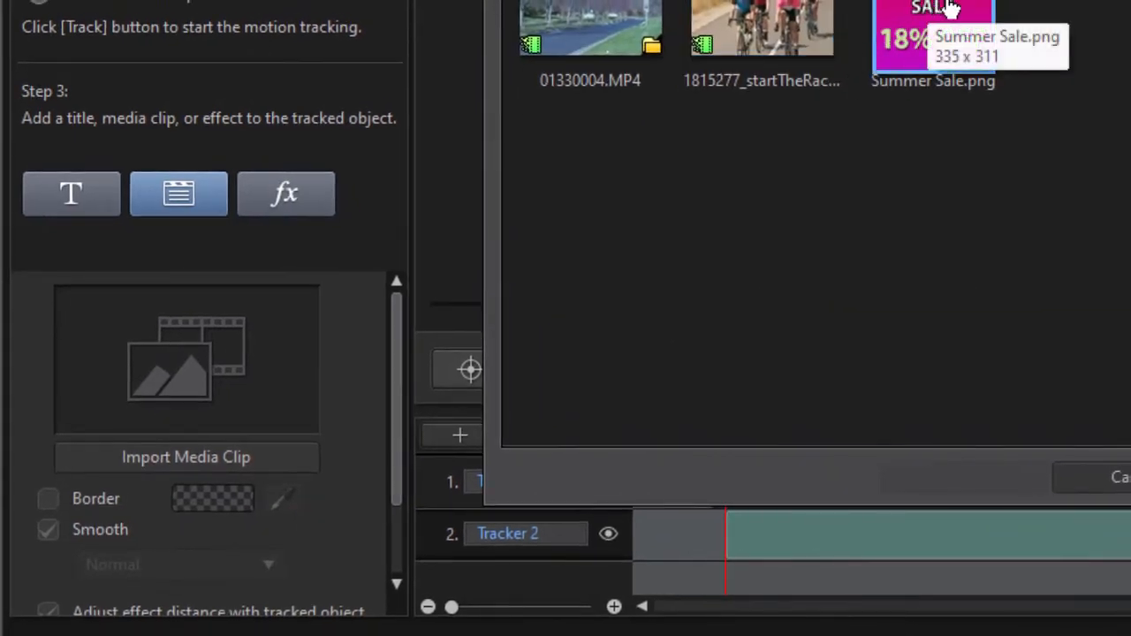
{"action": "left_click", "coordinate": [949, 9]}
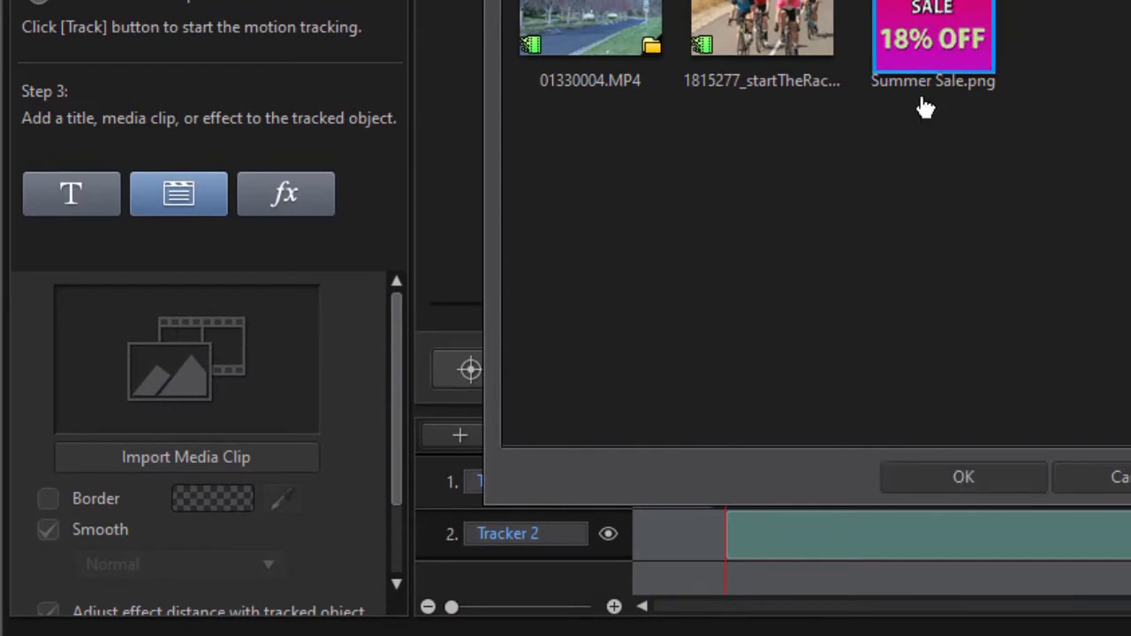
{"action": "left_click", "coordinate": [997, 483]}
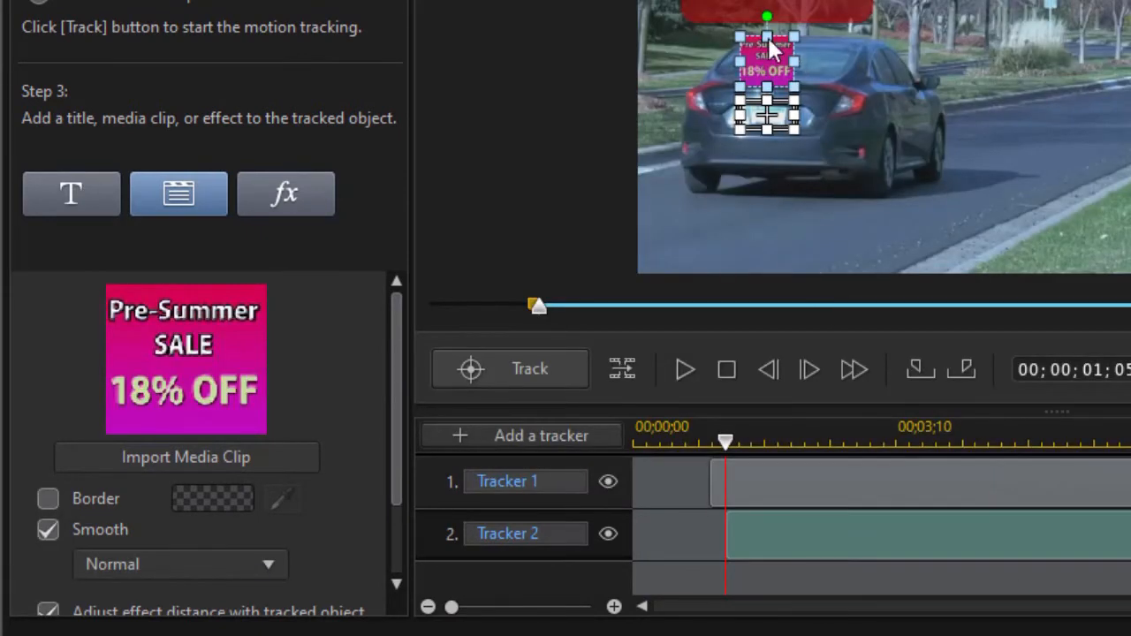
Enlarge the sale image, place it over the license plate at the car's rear, and run the tracking for Tracker 2.
{"action": "left_click_drag", "start_coordinate": [766, 64], "coordinate": [804, 125]}
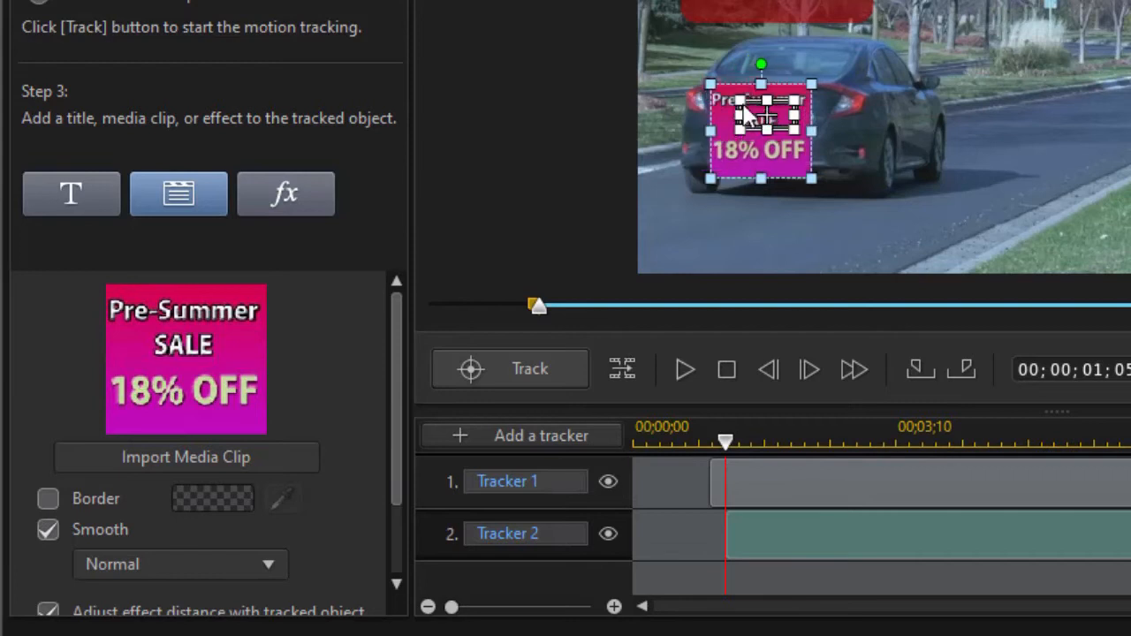
{"action": "left_click_drag", "start_coordinate": [730, 73], "coordinate": [750, 91]}
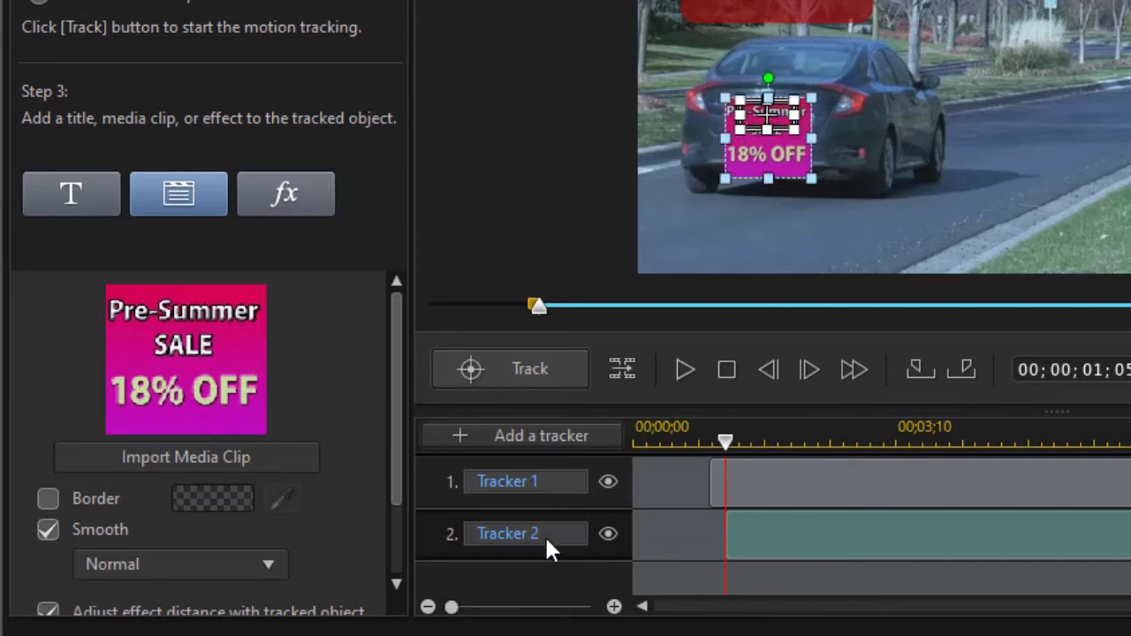
{"action": "left_click", "coordinate": [549, 369]}
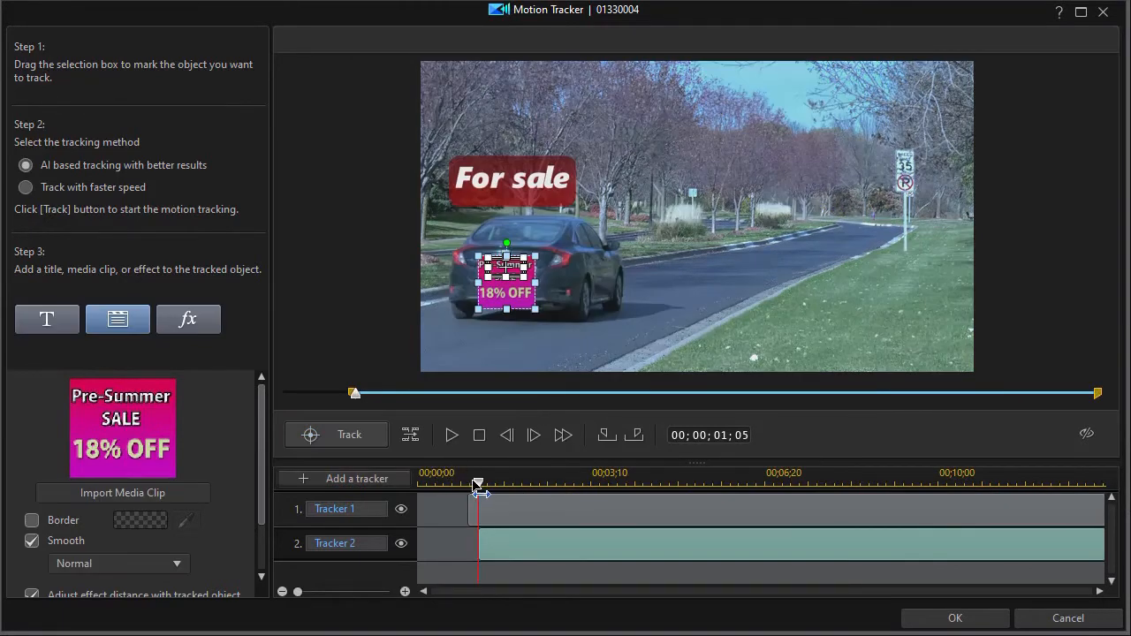
Preview the sale image's motion on the car, then return to the beginning of the tracked range.
{"action": "left_click", "coordinate": [451, 436]}
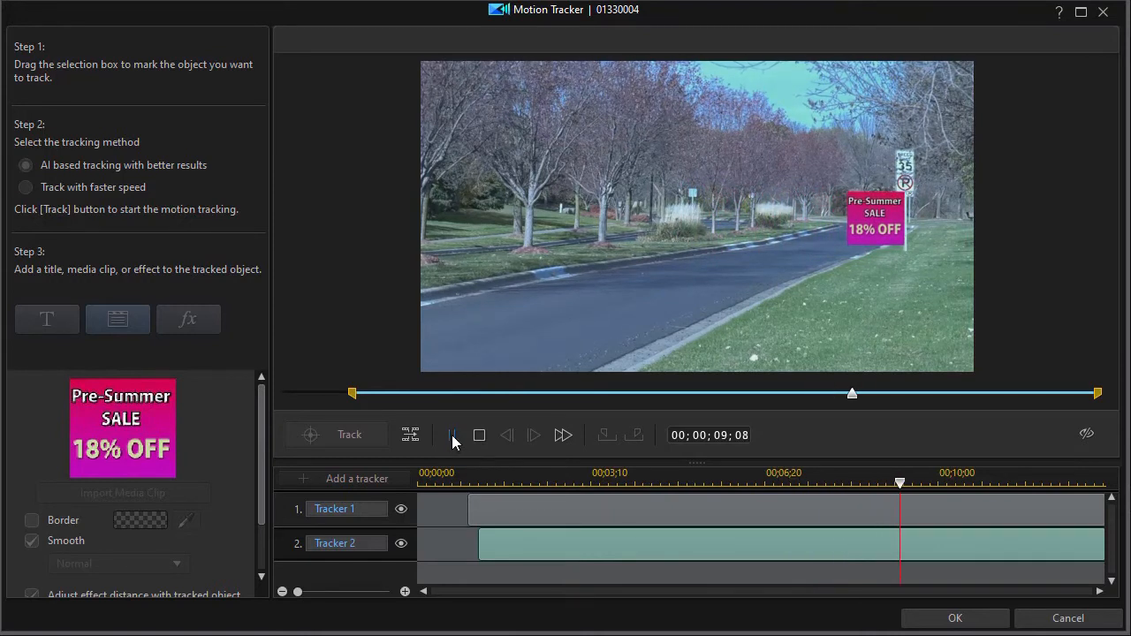
{"action": "left_click", "coordinate": [482, 532]}
{"action": "left_click", "coordinate": [493, 481]}
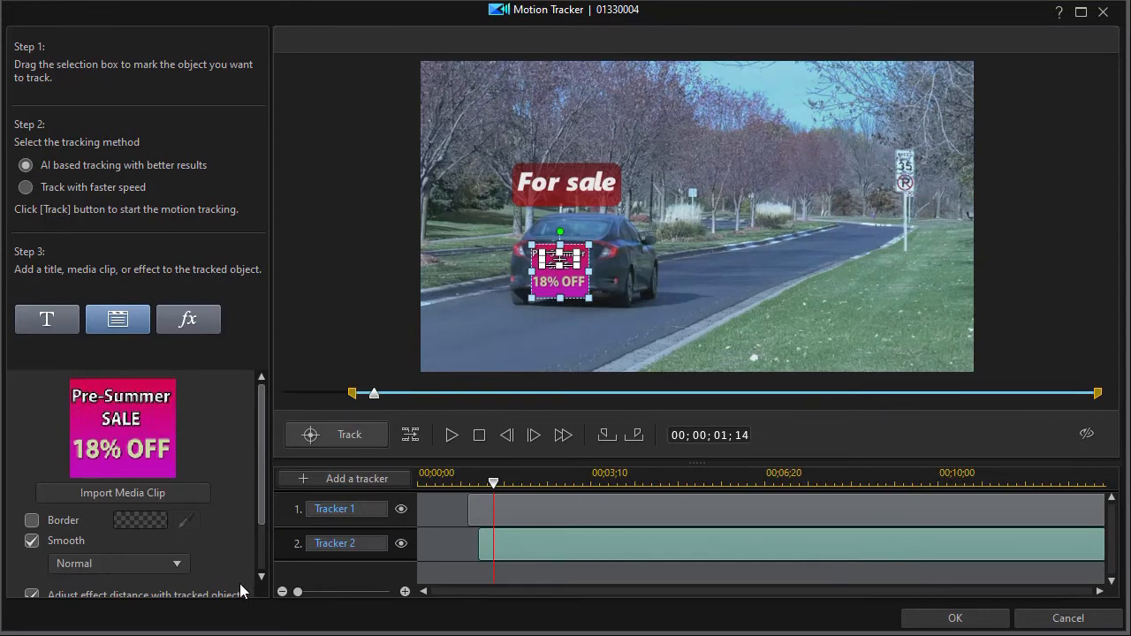
Make the sale image's size adjust with the tracked object and preview the result.
{"action": "scroll", "coordinate": [265, 504], "scroll_direction": "down", "scroll_amount": 3}
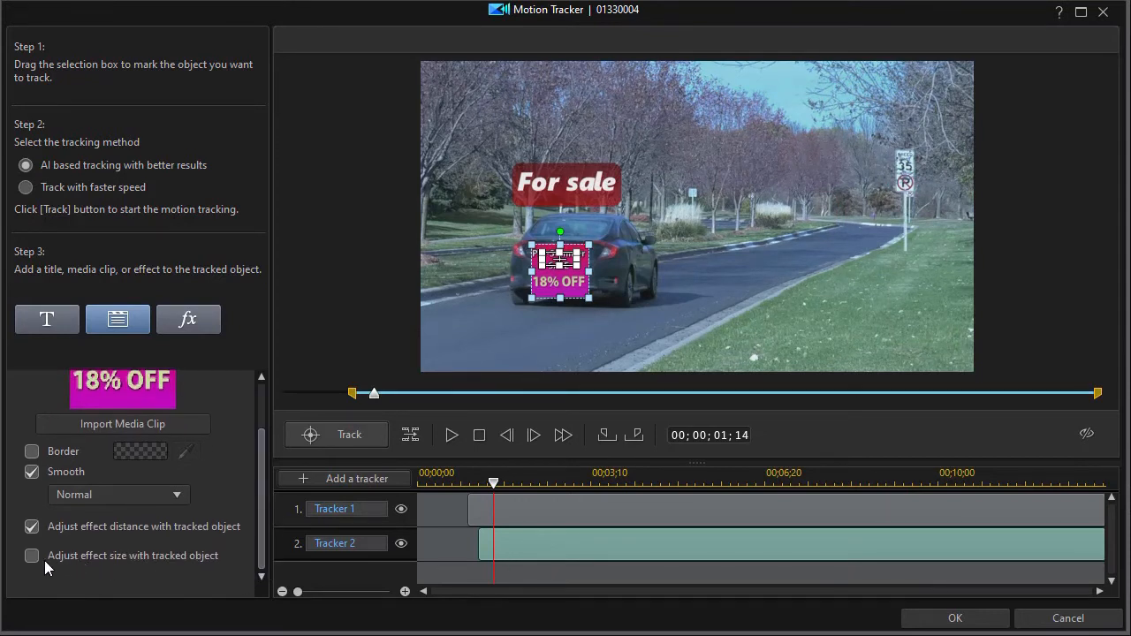
{"action": "left_click", "coordinate": [452, 432]}
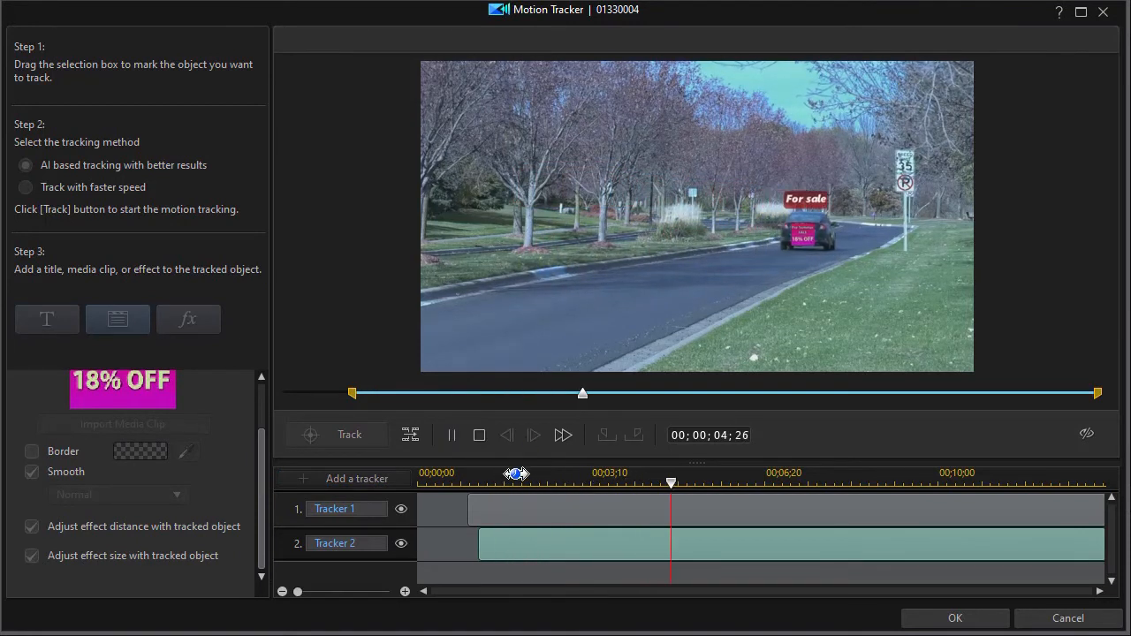
{"action": "left_click", "coordinate": [452, 435]}
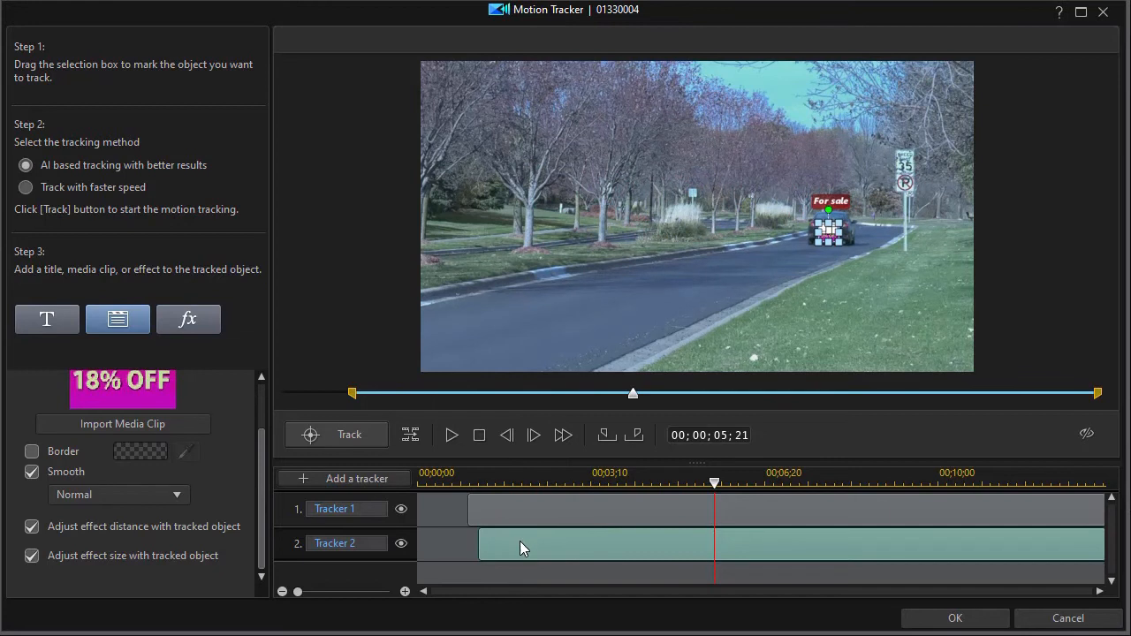
{"action": "left_click", "coordinate": [491, 473]}
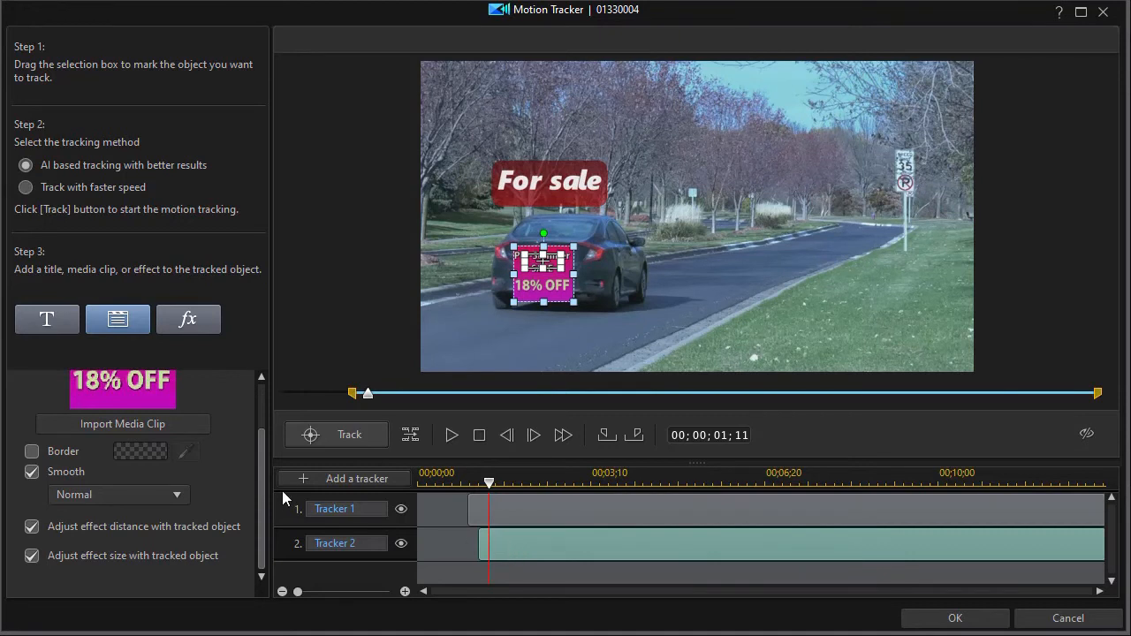
Replace Tracker 2's sale image with the 1815277_startTheRac... cyclist video from the Media Room.
{"action": "left_click_drag", "start_coordinate": [260, 434], "coordinate": [261, 386]}
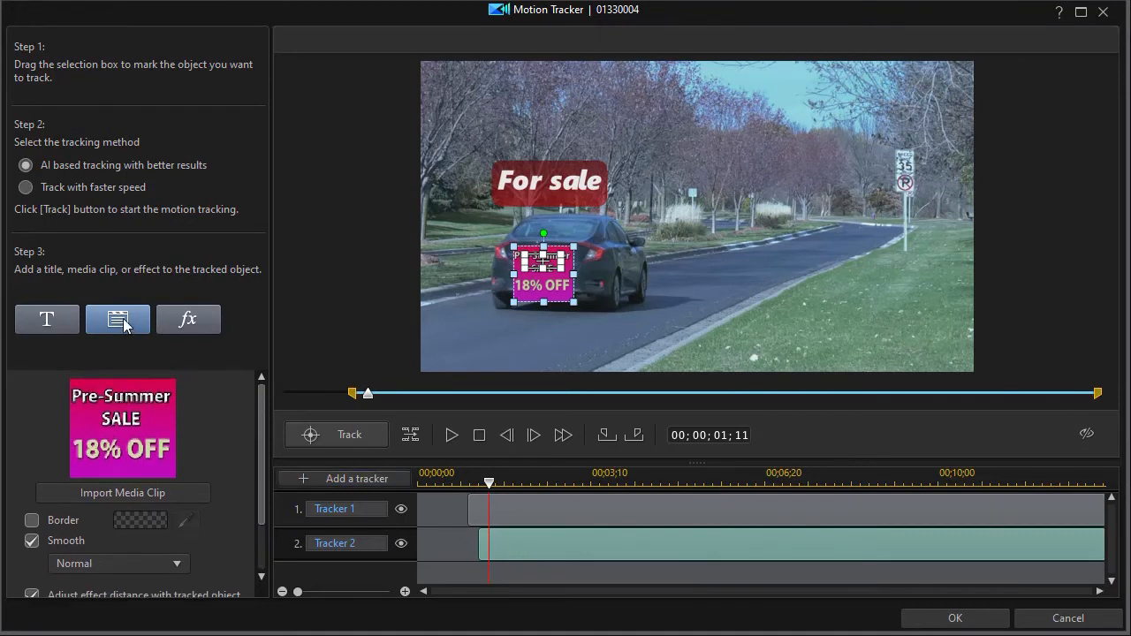
{"action": "left_click", "coordinate": [121, 492]}
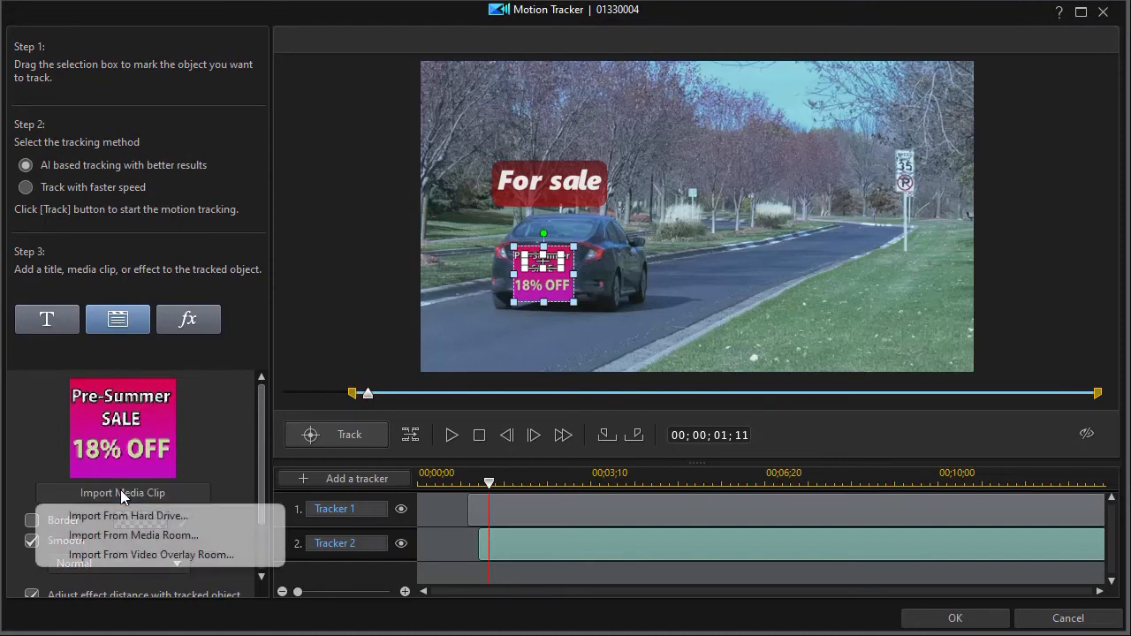
{"action": "left_click", "coordinate": [133, 536]}
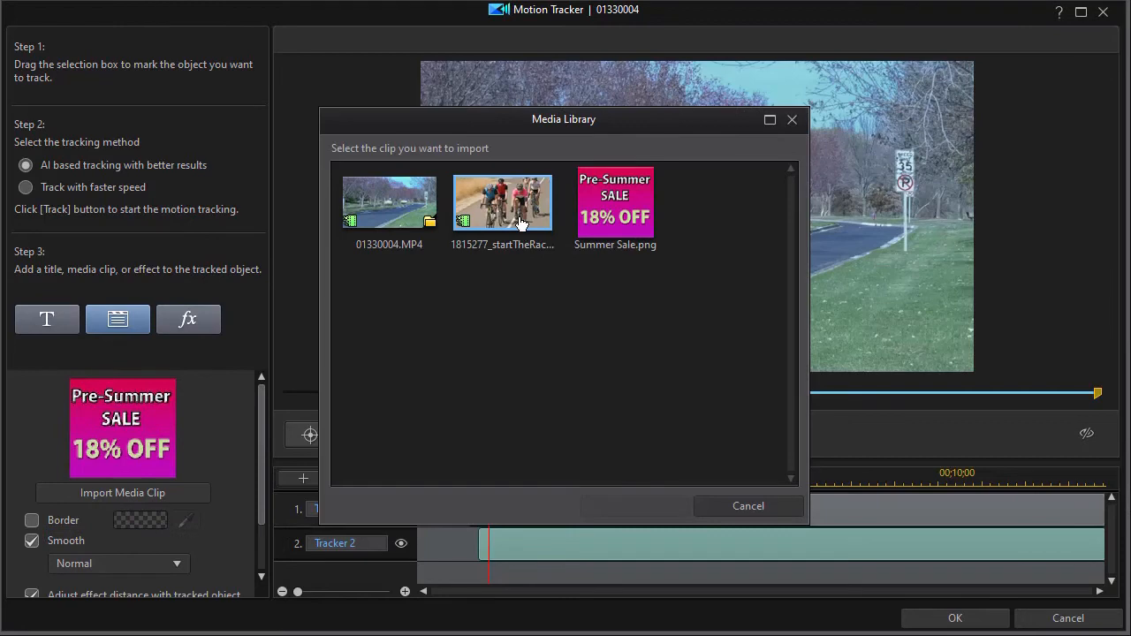
{"action": "left_click", "coordinate": [518, 225]}
{"action": "left_click", "coordinate": [642, 504]}
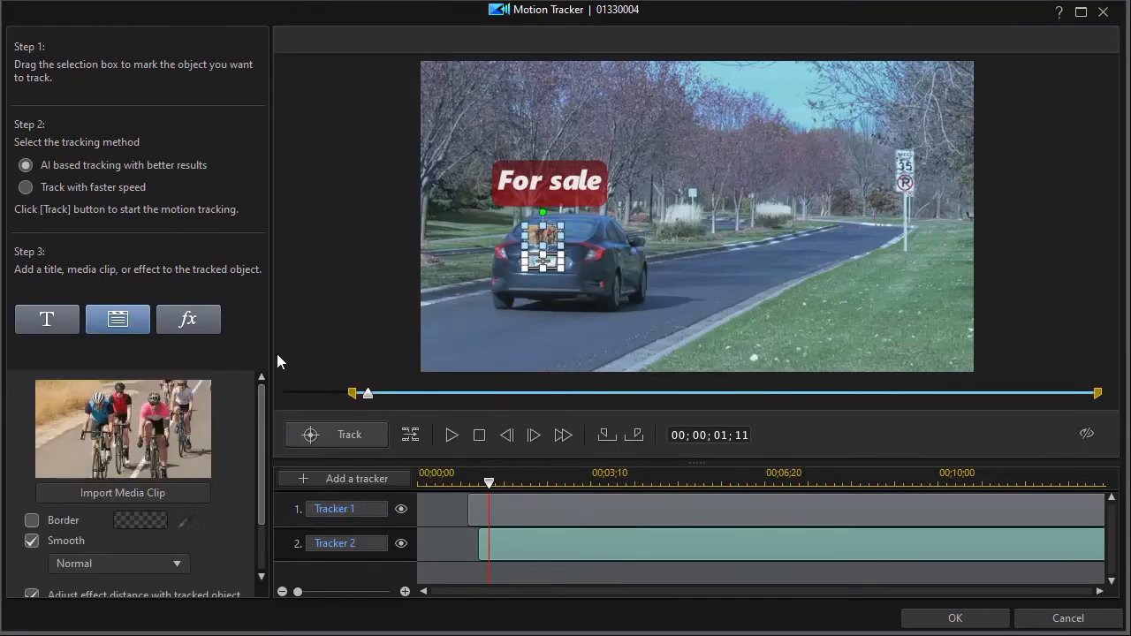
Enlarge the cyclist video, place it over the car's rear, and preview its tracked motion.
{"action": "left_click_drag", "start_coordinate": [525, 244], "coordinate": [539, 264]}
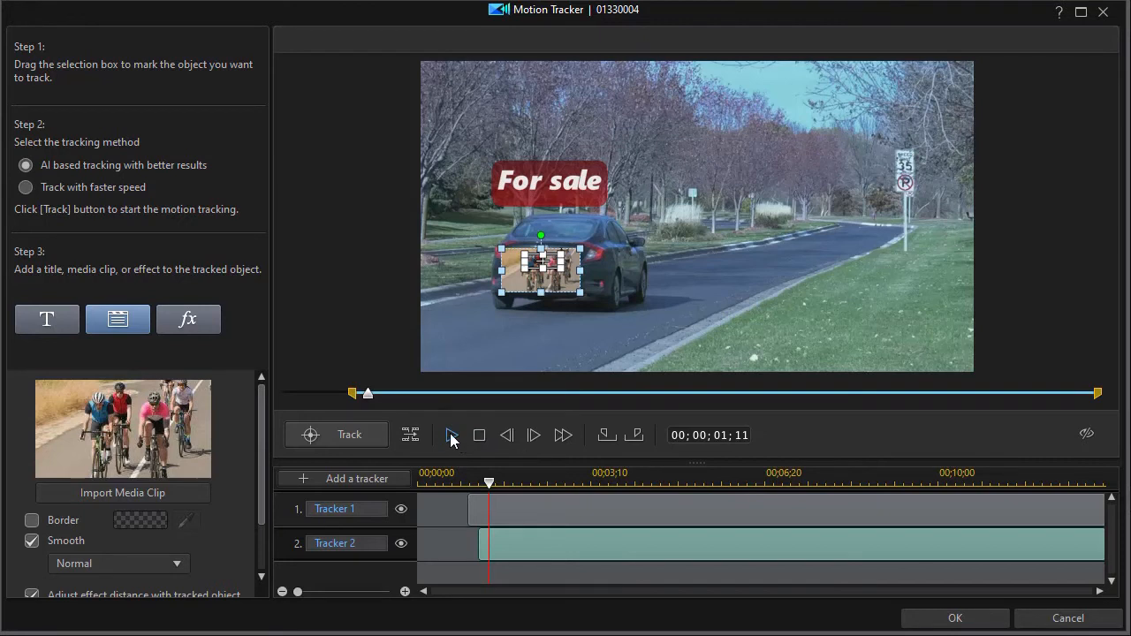
{"action": "left_click", "coordinate": [452, 435]}
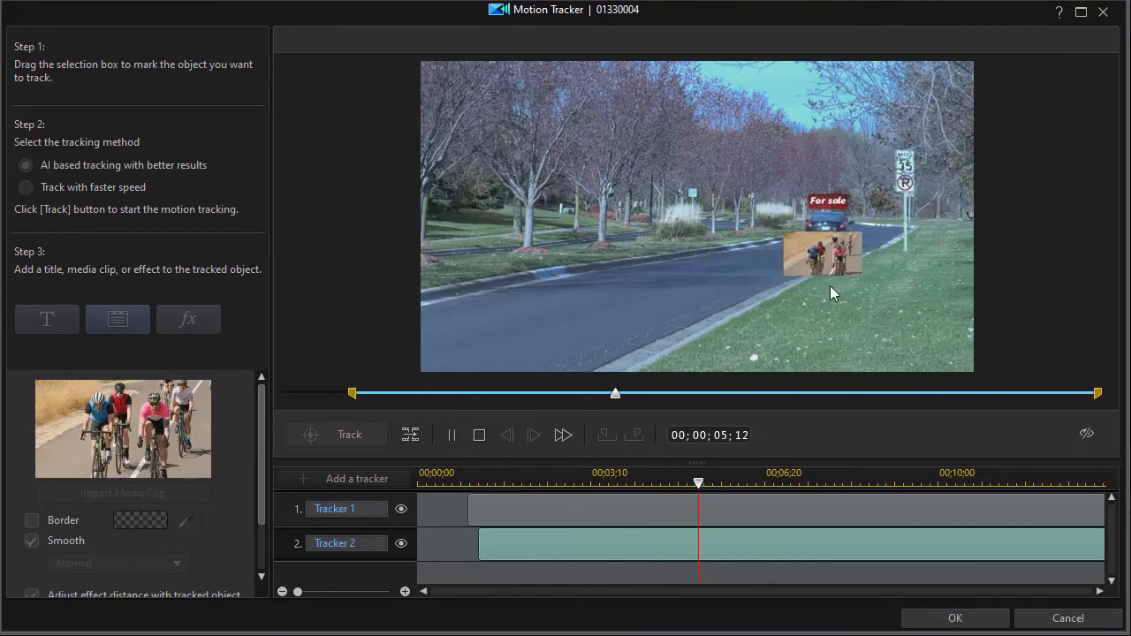
{"action": "left_click", "coordinate": [451, 438]}
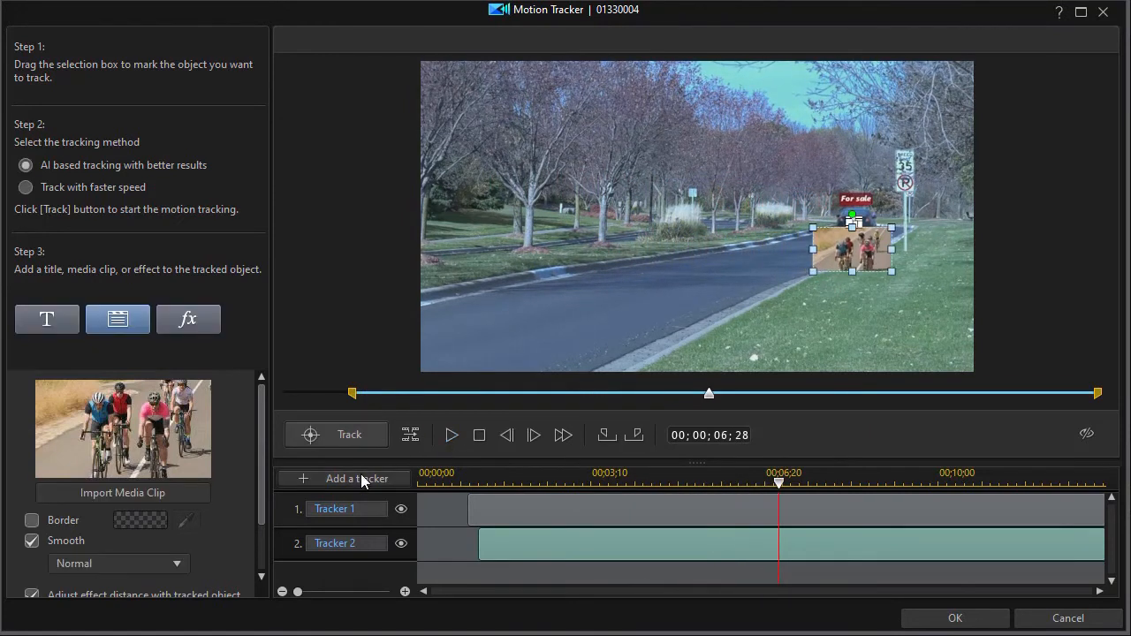
Make the cyclist video's size adjust with the tracked object and preview the clip from near its start.
{"action": "scroll", "coordinate": [258, 428], "scroll_direction": "down", "scroll_amount": 2}
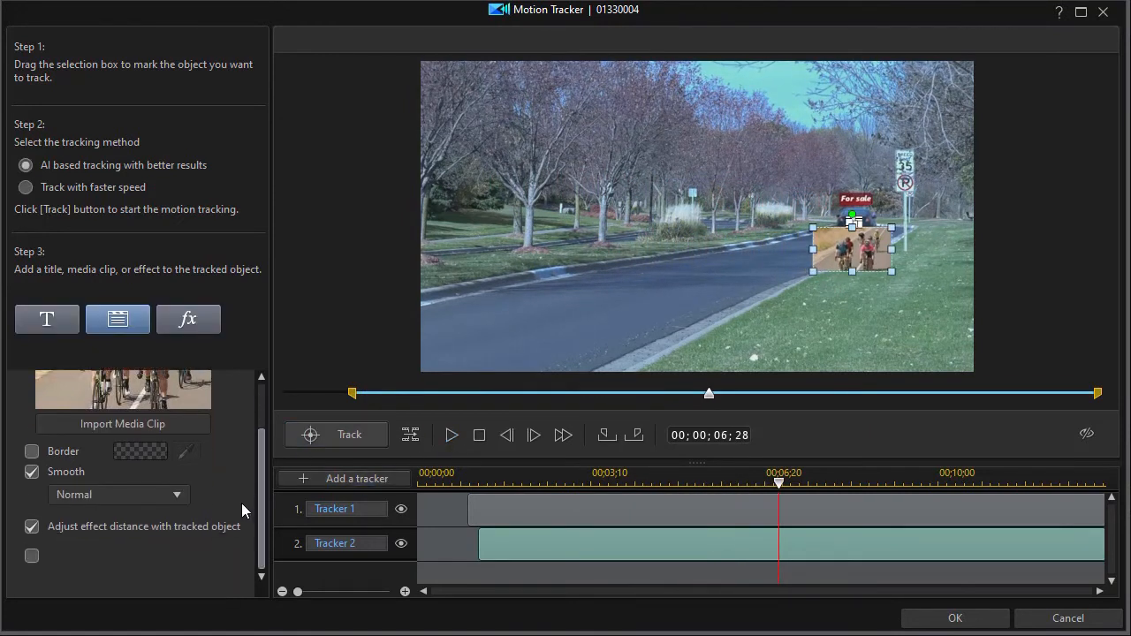
{"action": "left_click", "coordinate": [33, 557]}
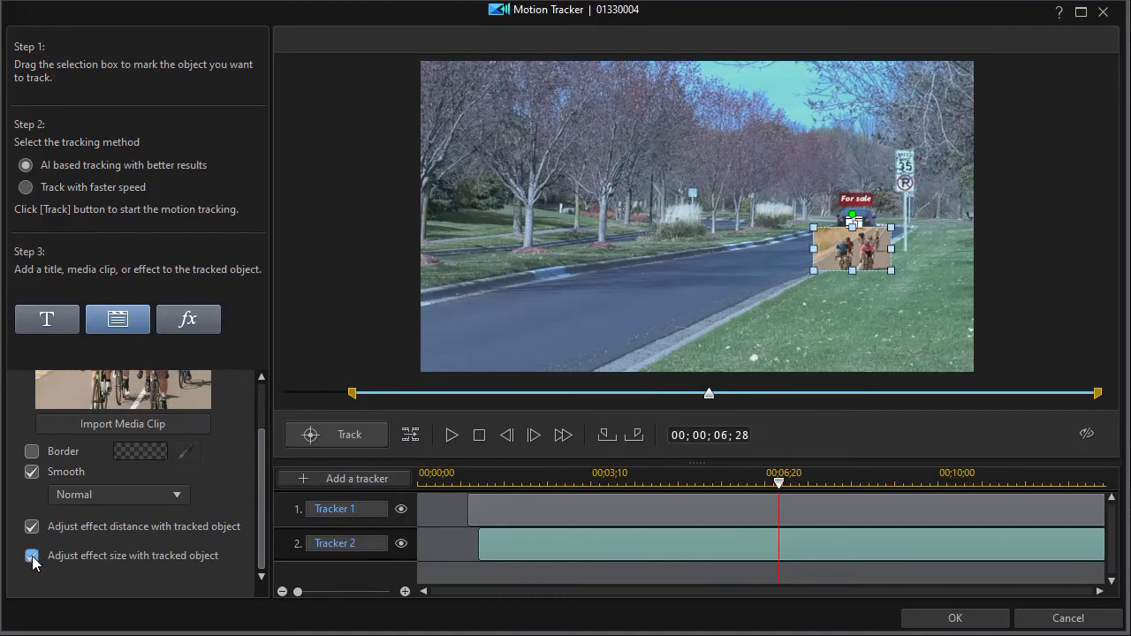
{"action": "left_click", "coordinate": [442, 471]}
{"action": "left_click", "coordinate": [451, 434]}
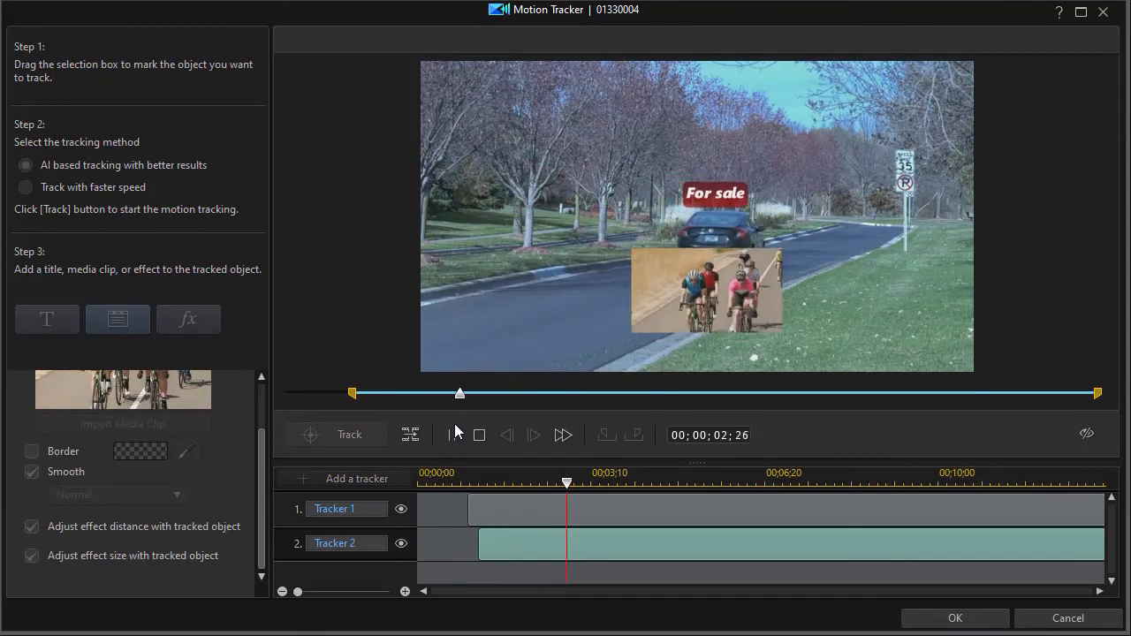
{"action": "left_click", "coordinate": [485, 474]}
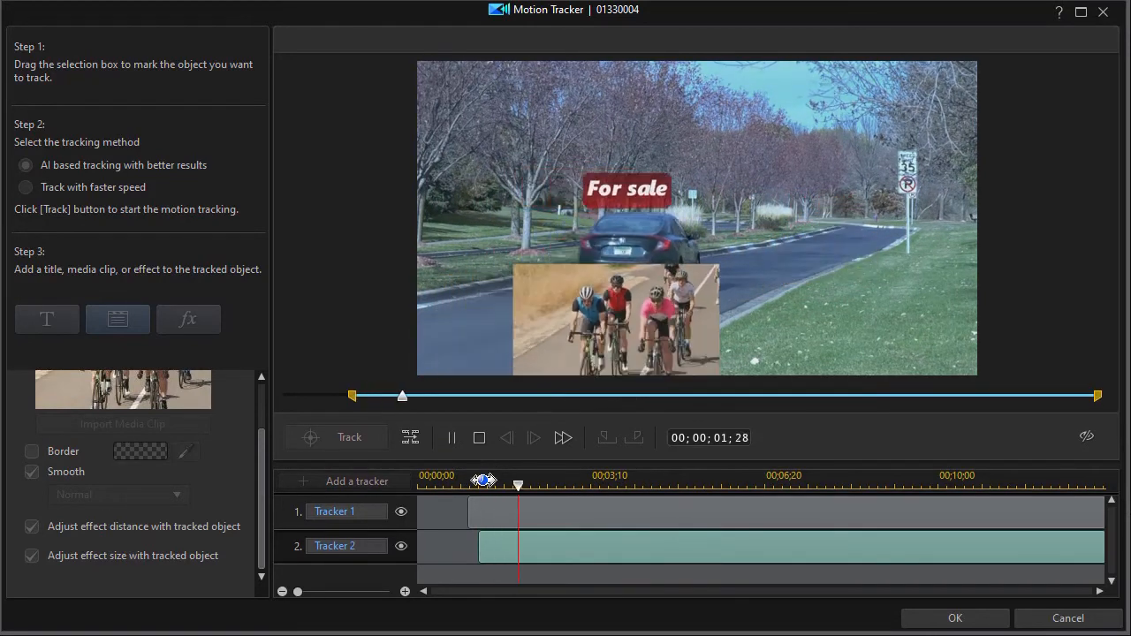
{"action": "left_click", "coordinate": [450, 438]}
Near the start of the tracked range, move the cyclist video onto the car's rear and shrink it to cover the license plate.
{"action": "left_click_drag", "start_coordinate": [564, 490], "coordinate": [485, 520]}
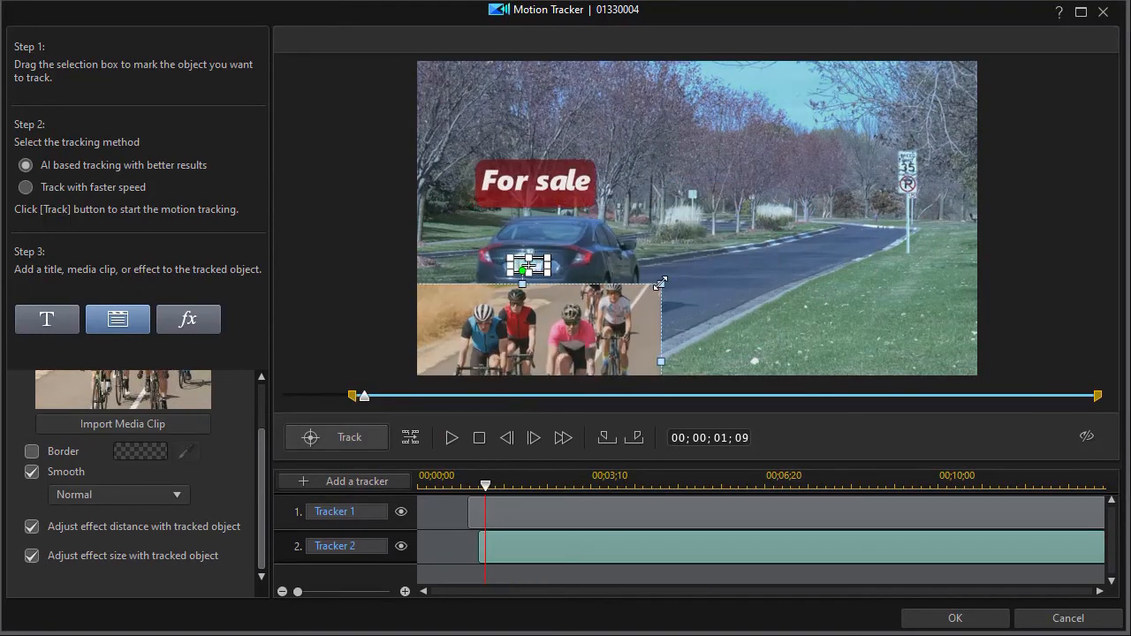
{"action": "left_click_drag", "start_coordinate": [552, 266], "coordinate": [572, 270]}
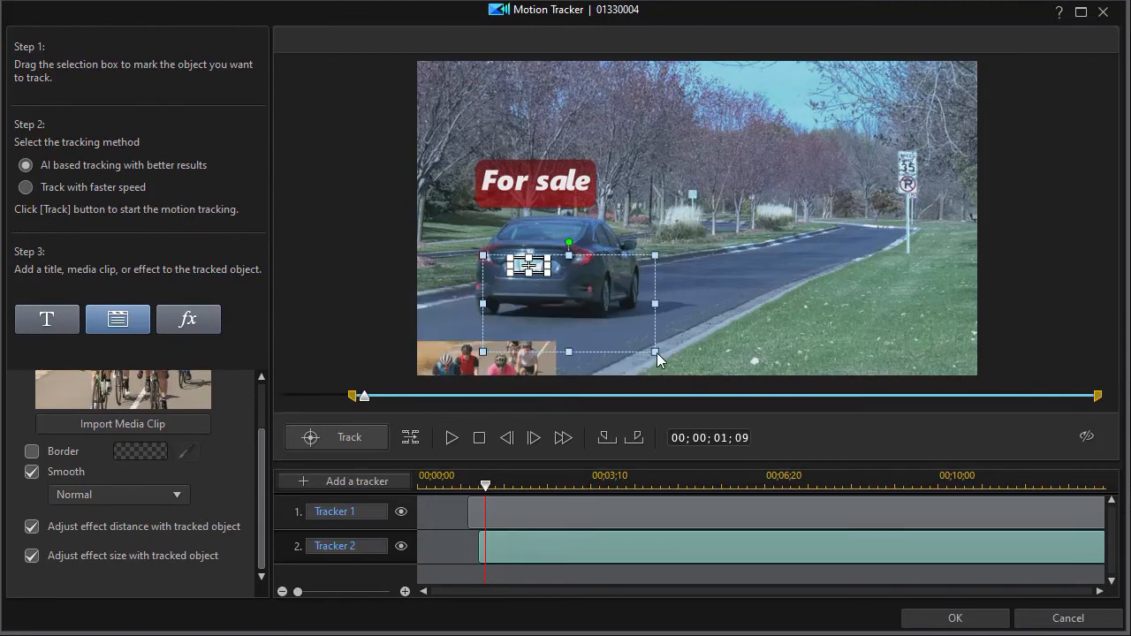
{"action": "left_click_drag", "start_coordinate": [657, 353], "coordinate": [569, 304]}
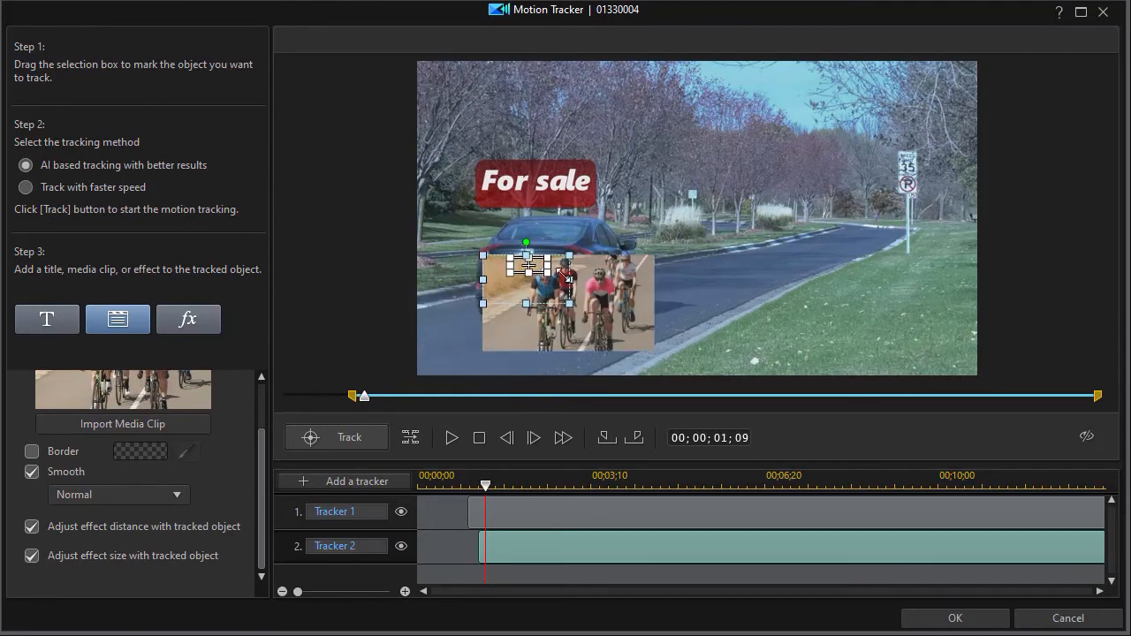
Preview the cyclist video following the car and apply the motion tracking to the project timeline.
{"action": "left_click", "coordinate": [451, 439]}
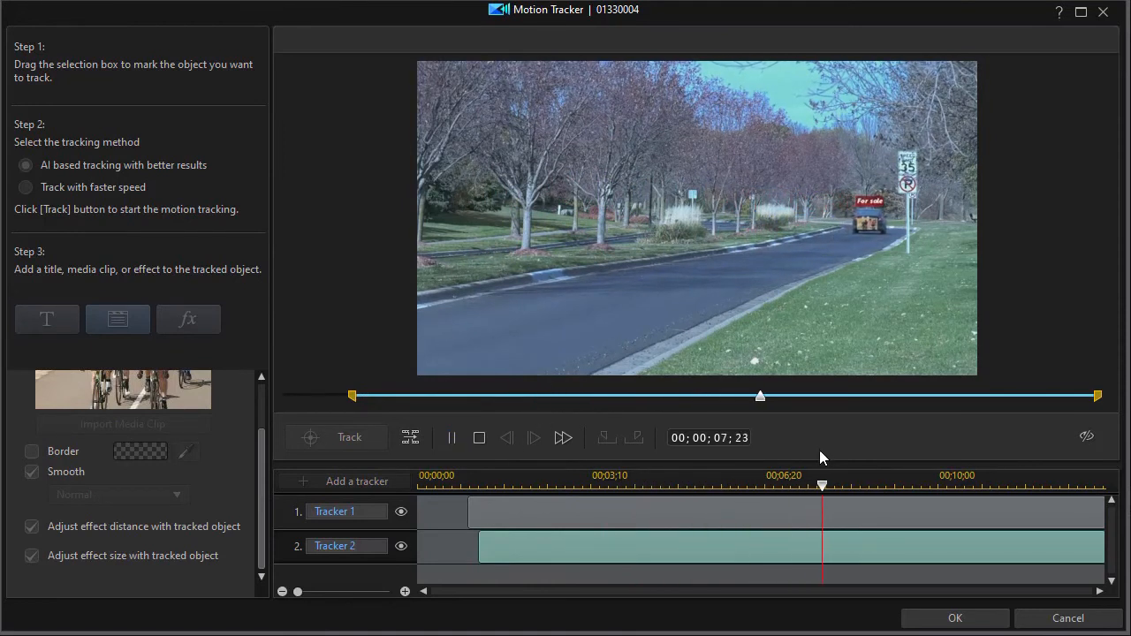
{"action": "left_click", "coordinate": [451, 438]}
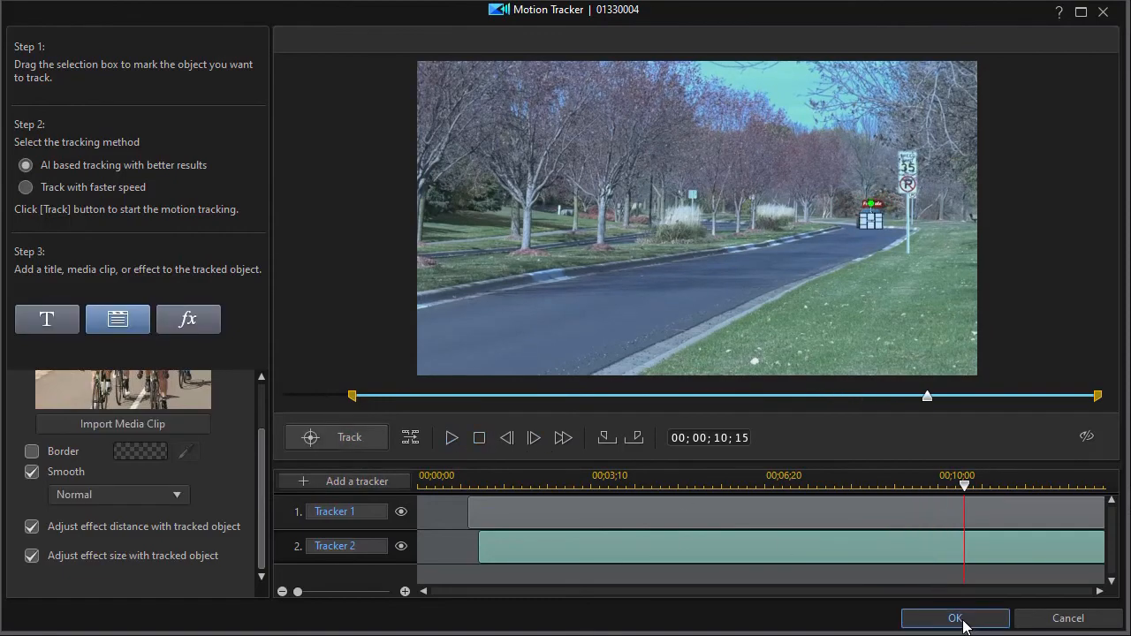
{"action": "left_click", "coordinate": [955, 621]}
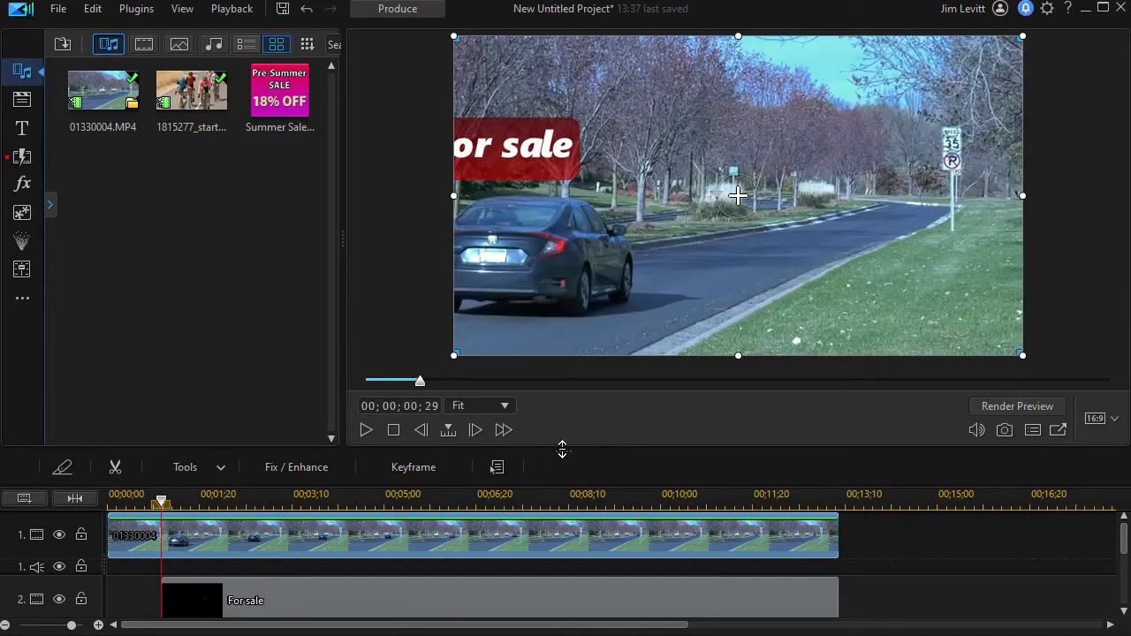
Enlarge the timeline area to show the tracked overlay tracks and open the "For sale" title on track 2 in the Title Designer.
{"action": "left_click_drag", "start_coordinate": [559, 450], "coordinate": [404, 538]}
{"action": "left_click_drag", "start_coordinate": [336, 610], "coordinate": [266, 608]}
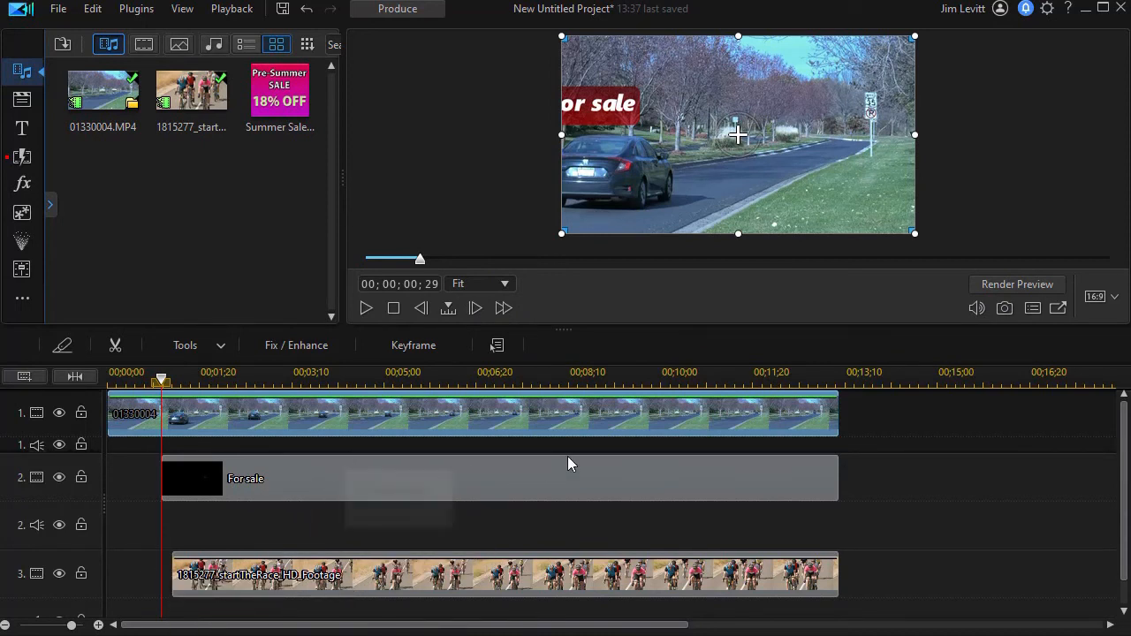
{"action": "left_click", "coordinate": [505, 487]}
{"action": "double_click", "coordinate": [501, 475]}
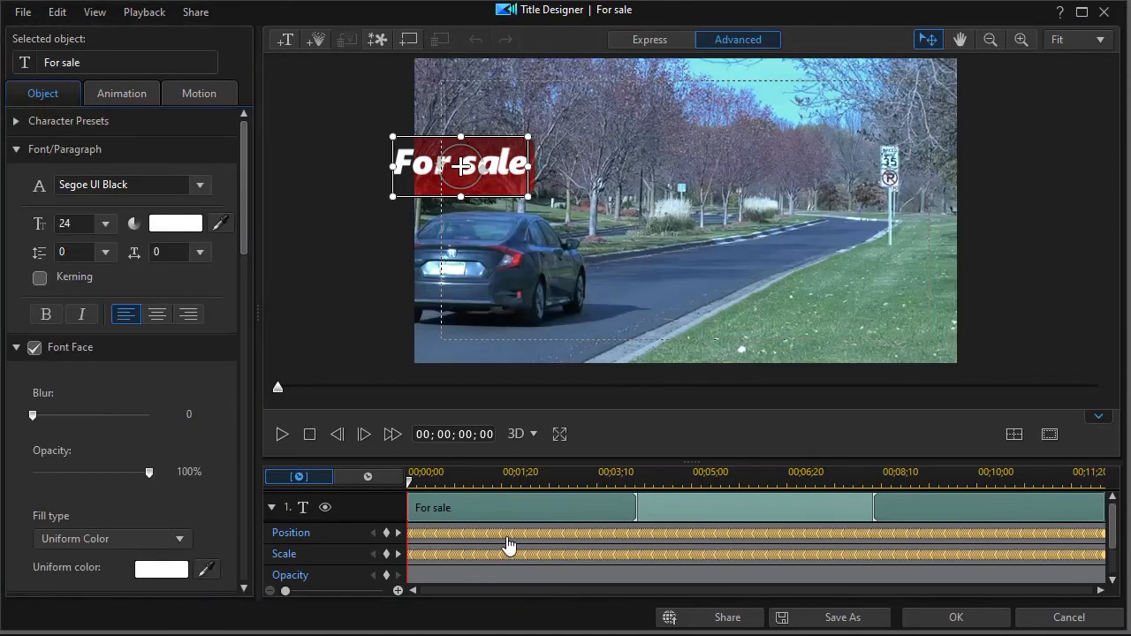
Spread out the title's keyframe timeline and remove the Position keyframe at 00;00;00;00.
{"action": "left_click_drag", "start_coordinate": [538, 472], "coordinate": [1105, 468]}
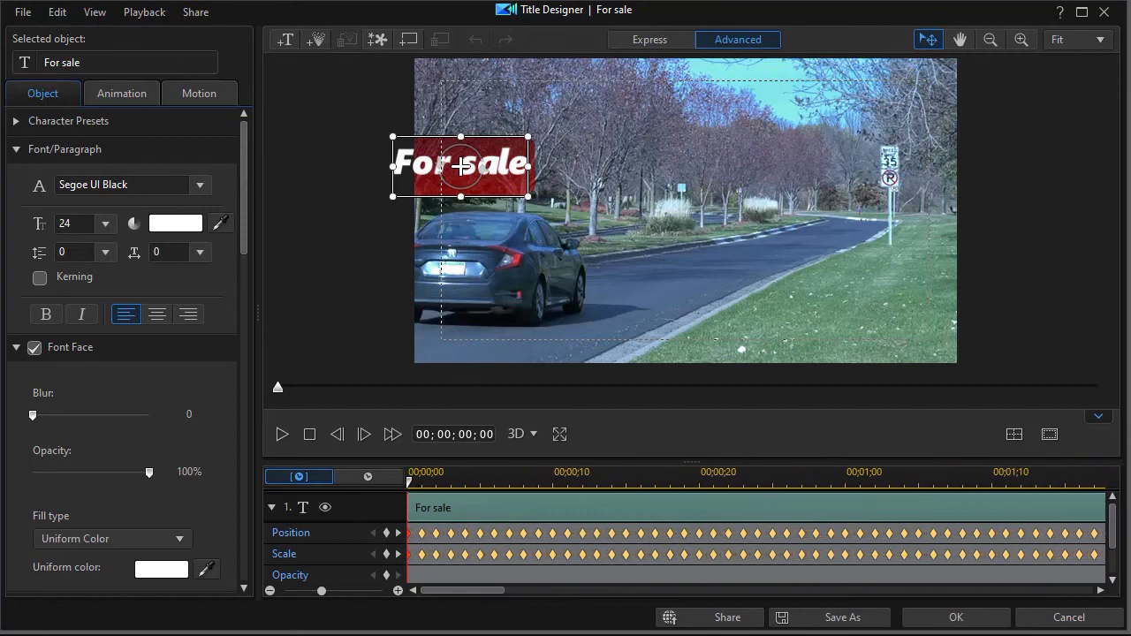
{"action": "left_click_drag", "start_coordinate": [614, 474], "coordinate": [653, 465]}
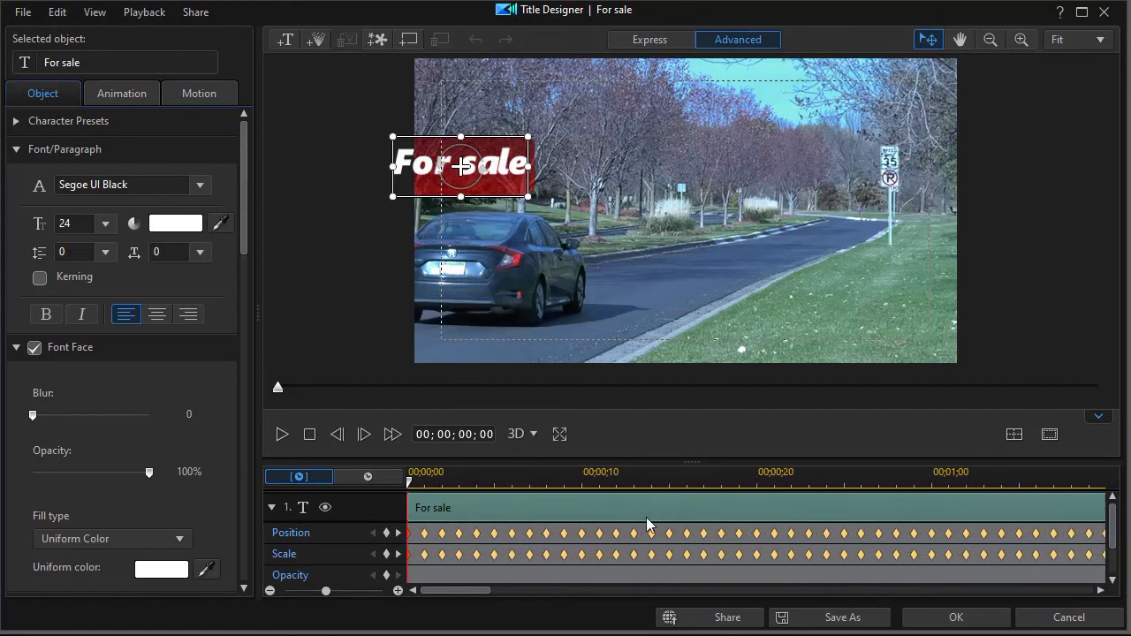
{"action": "left_click", "coordinate": [388, 534]}
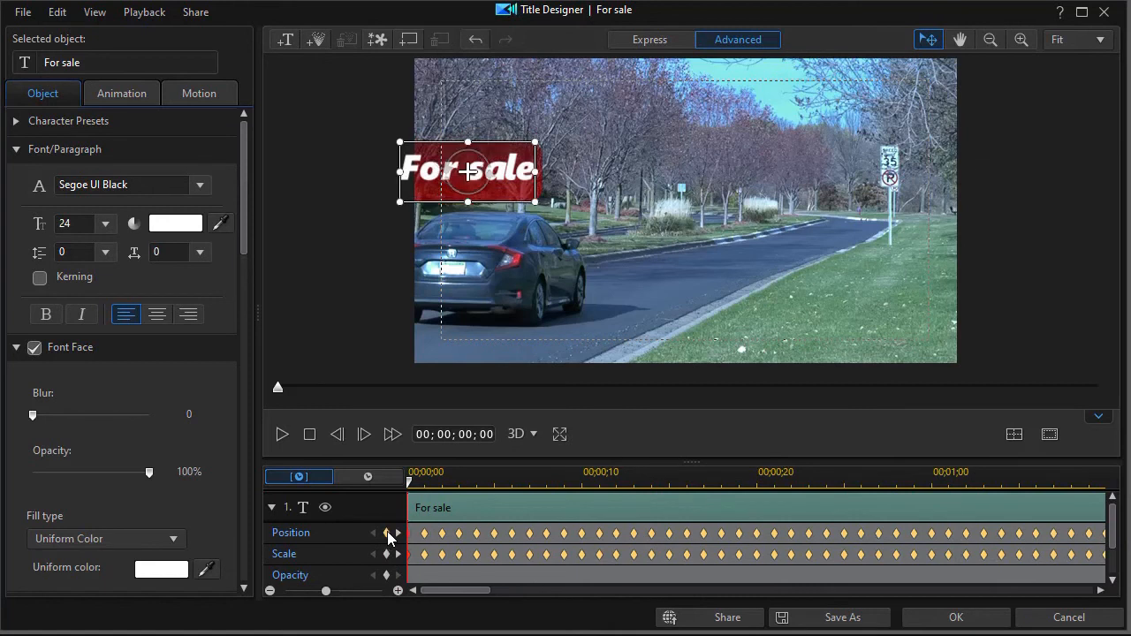
Step forward through the "For sale" title's Position keyframes to 00;00;00;10 to examine its placement at each one.
{"action": "left_click", "coordinate": [398, 533]}
{"action": "left_click", "coordinate": [398, 533]}
{"action": "left_click", "coordinate": [398, 533]}
{"action": "left_click", "coordinate": [398, 533]}
{"action": "left_click", "coordinate": [399, 533]}
{"action": "left_click", "coordinate": [398, 533]}
{"action": "left_click", "coordinate": [400, 533]}
{"action": "left_click", "coordinate": [399, 533]}
{"action": "left_click", "coordinate": [400, 533]}
{"action": "left_click", "coordinate": [402, 533]}
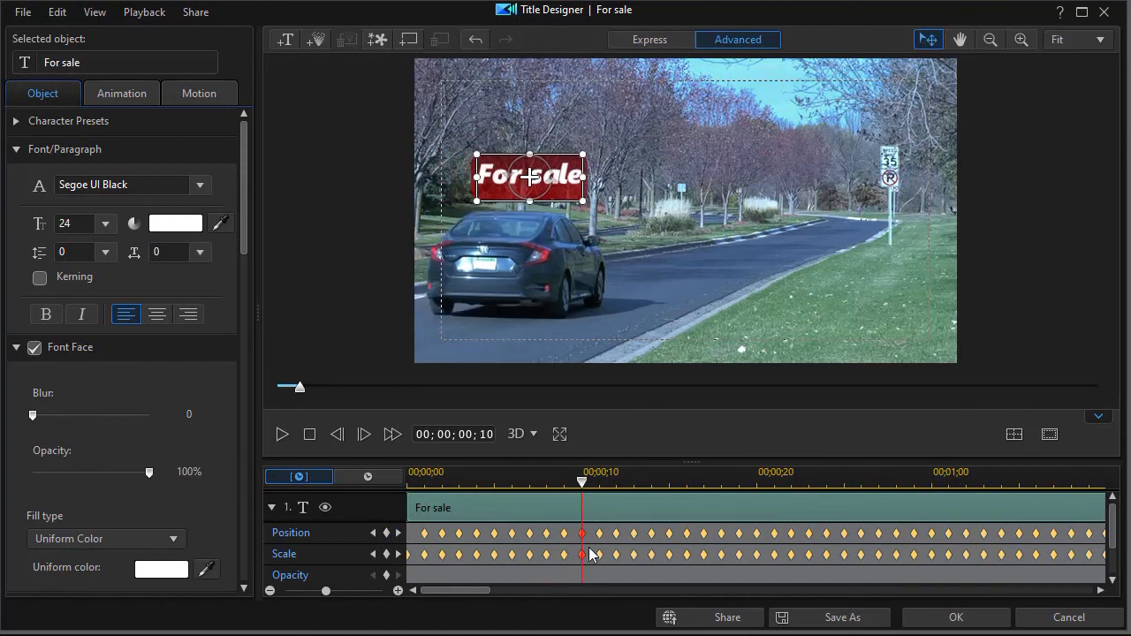